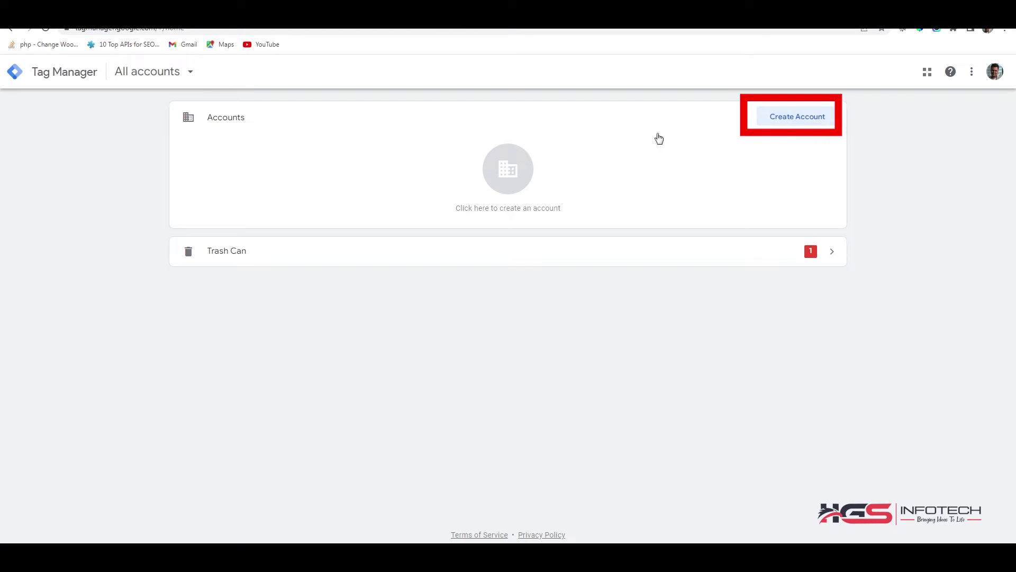
Start a new Tag Manager account and enter HGS Infotech as the account name.
left_click(777, 124)
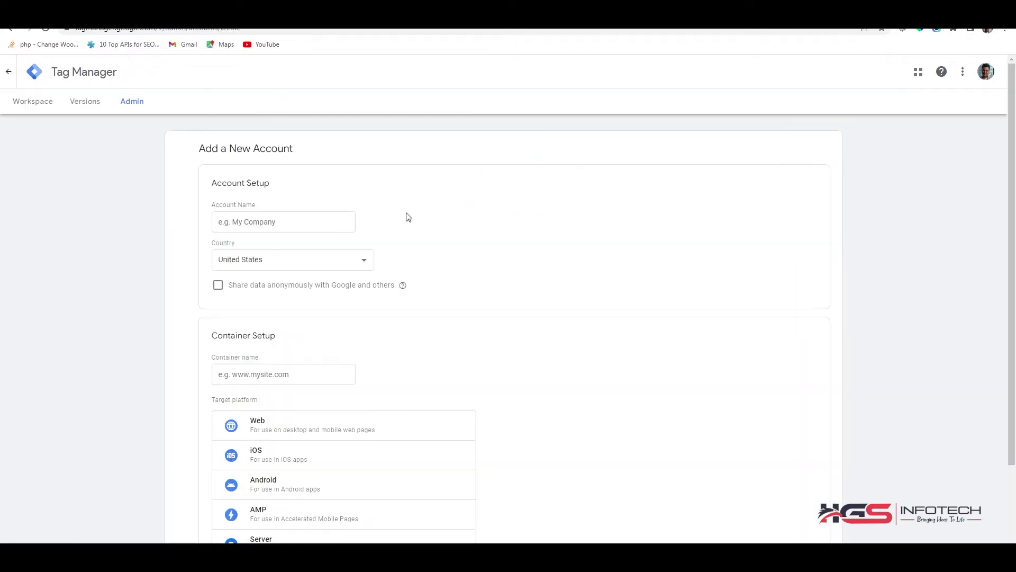
left_click(241, 225)
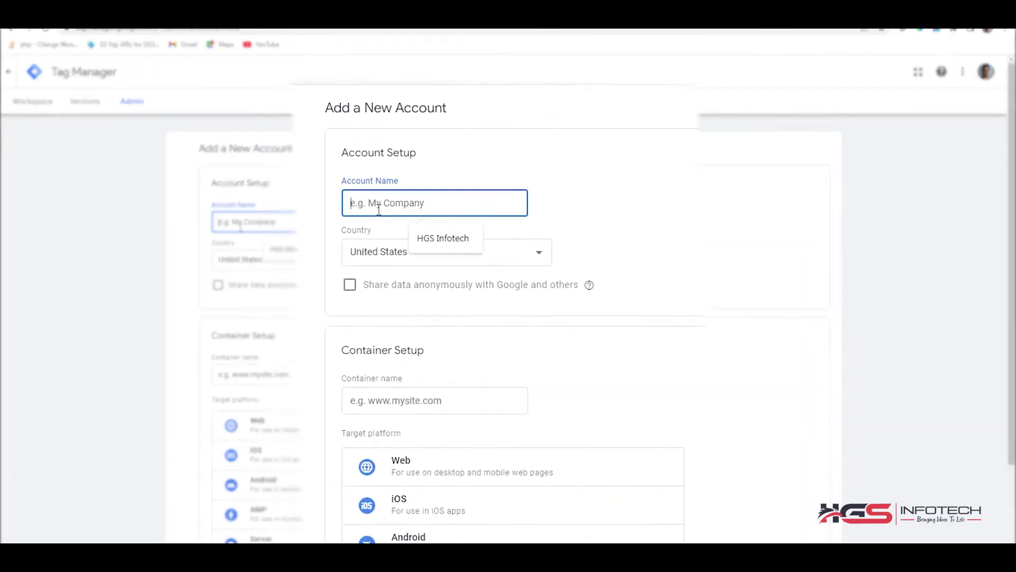
type("HGS ")
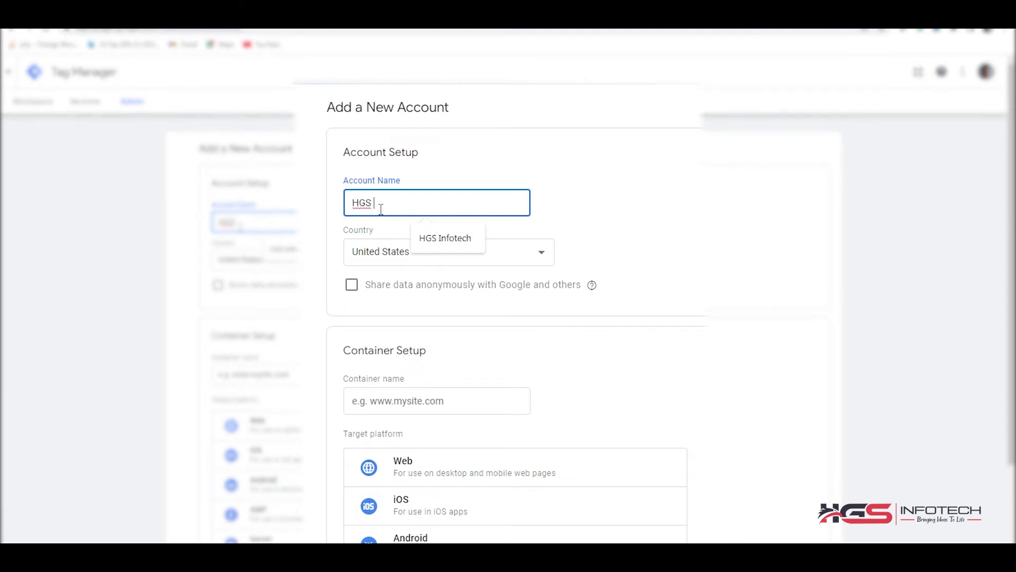
type("Infotech")
Set the account's country to India and enable sharing data anonymously with Google and others.
left_click(390, 255)
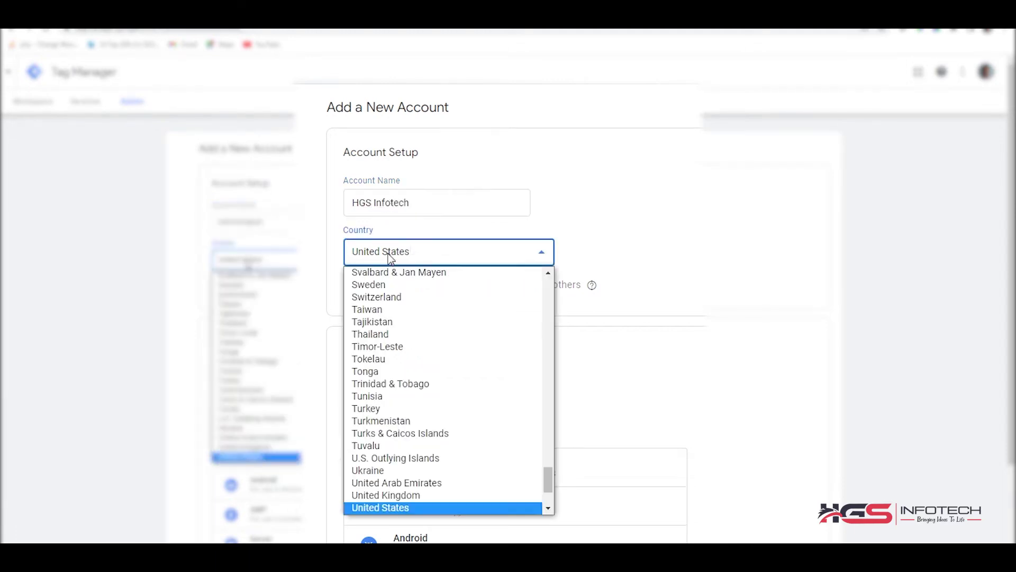
left_click(398, 225)
left_click_drag(392, 227, 340, 240)
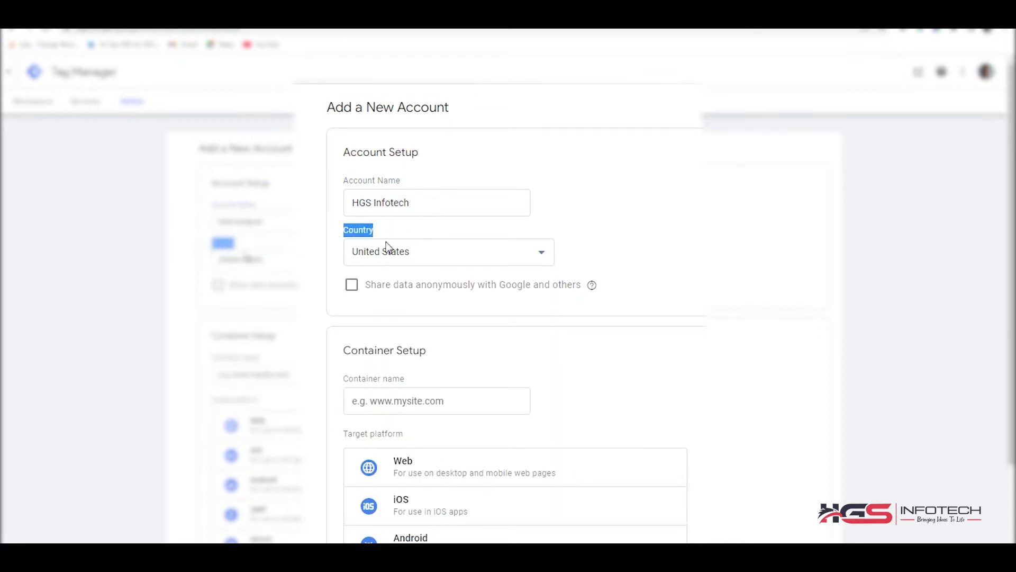
left_click(454, 257)
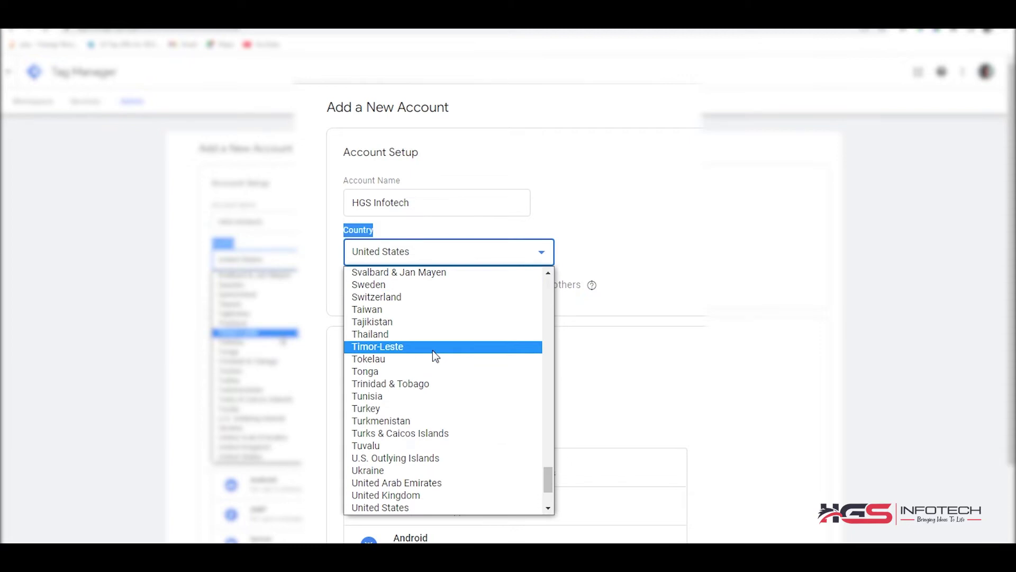
key("i")
key("n")
left_click(387, 284)
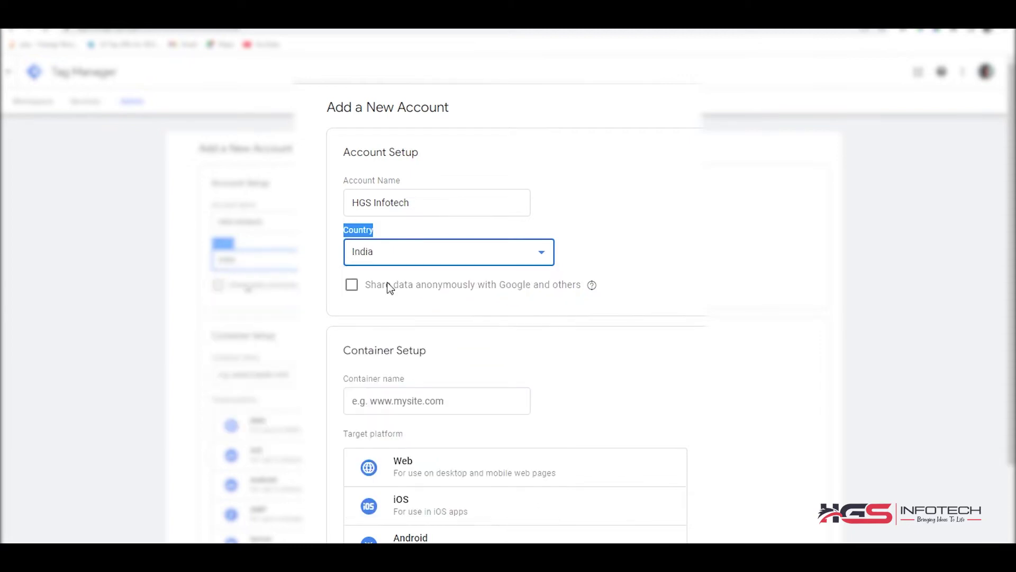
left_click(680, 274)
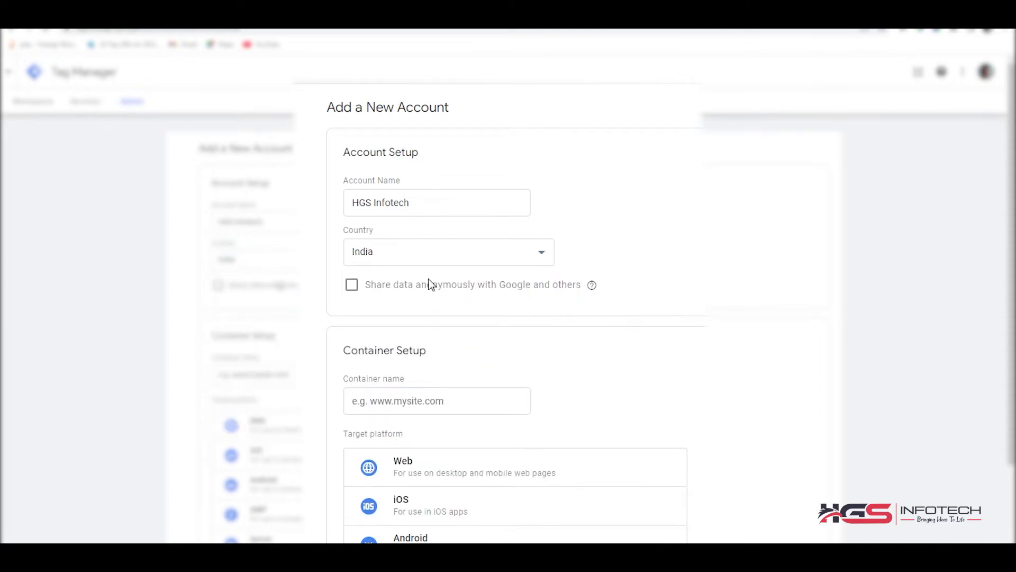
left_click(352, 286)
scroll(381, 345, "down", 2)
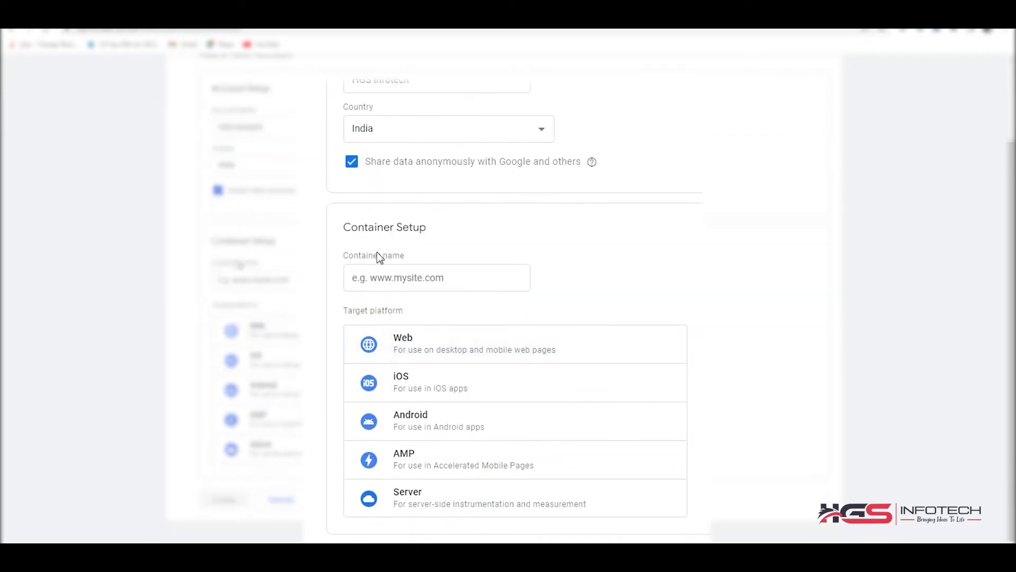
left_click_drag(416, 257, 297, 256)
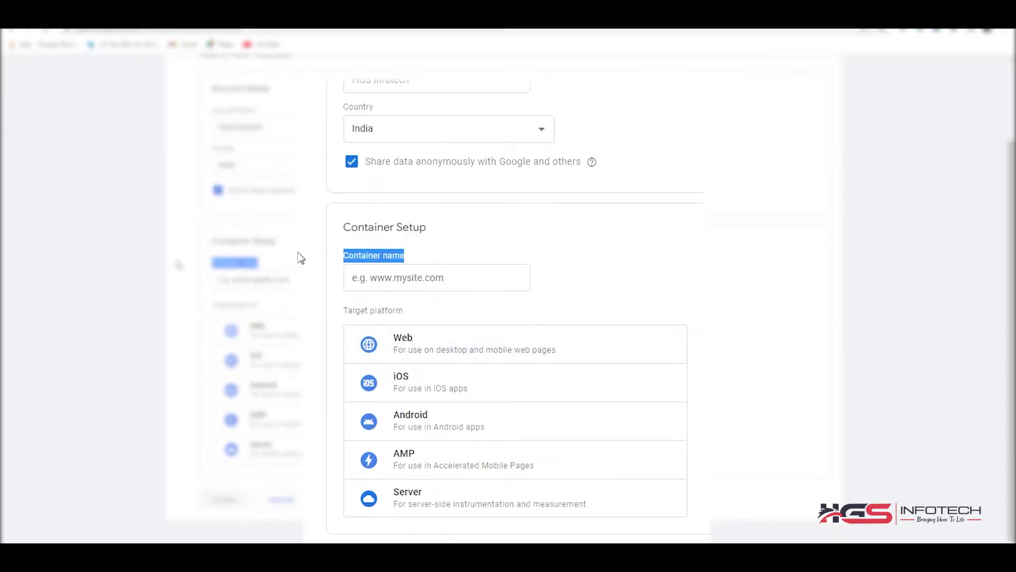
left_click(404, 279)
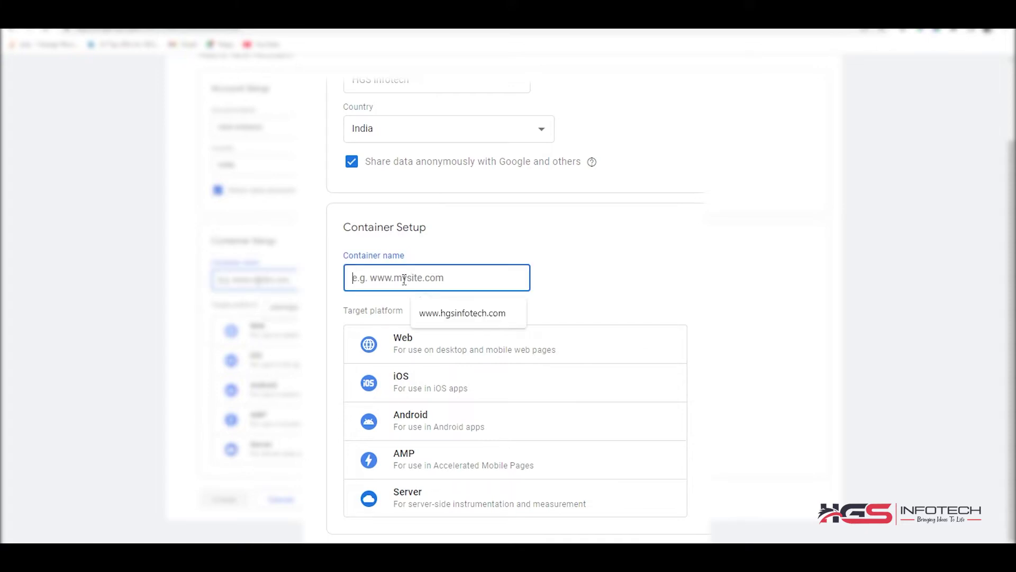
type("www")
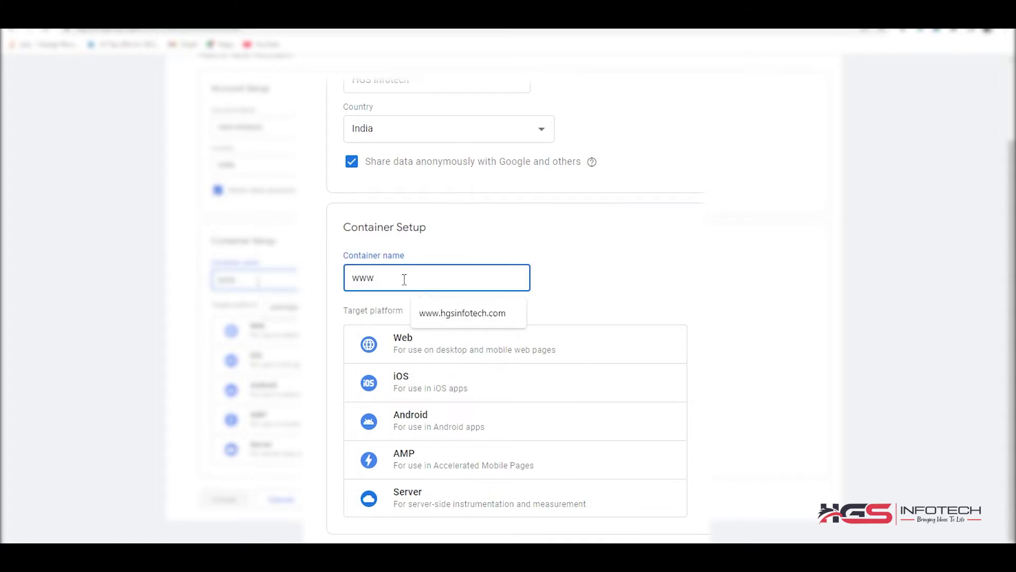
type(".hgsinfotech.com")
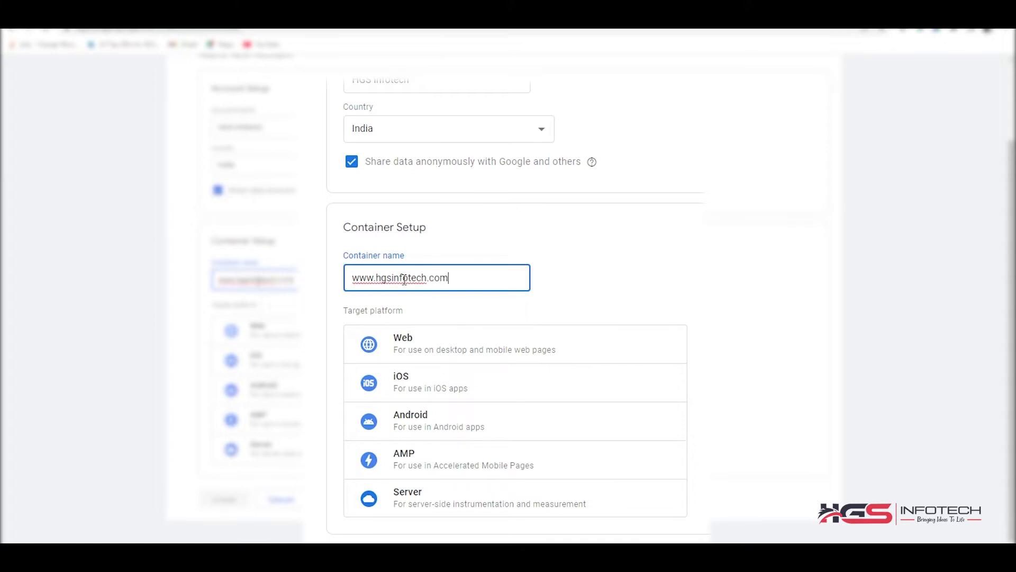
left_click(575, 282)
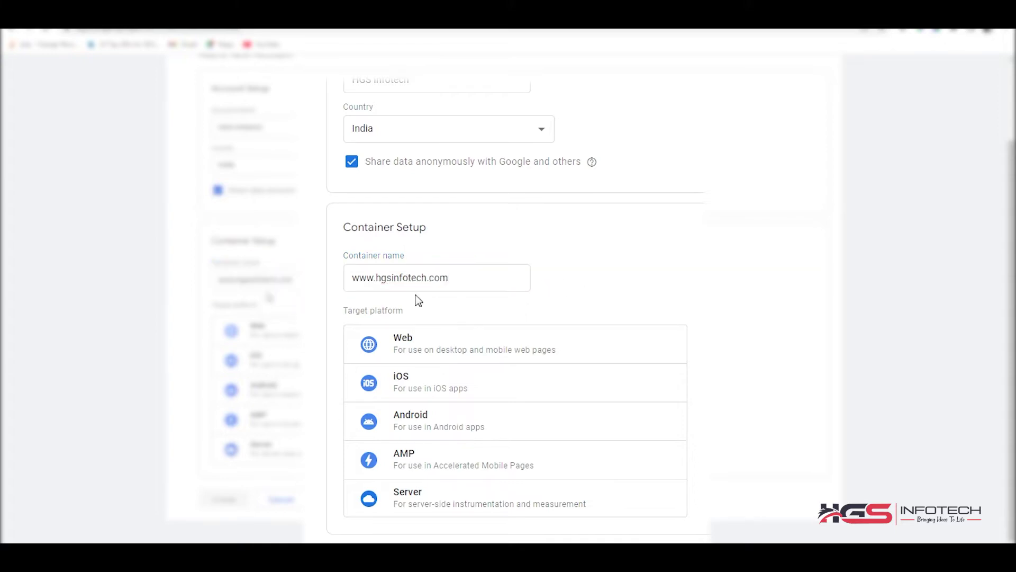
left_click(458, 343)
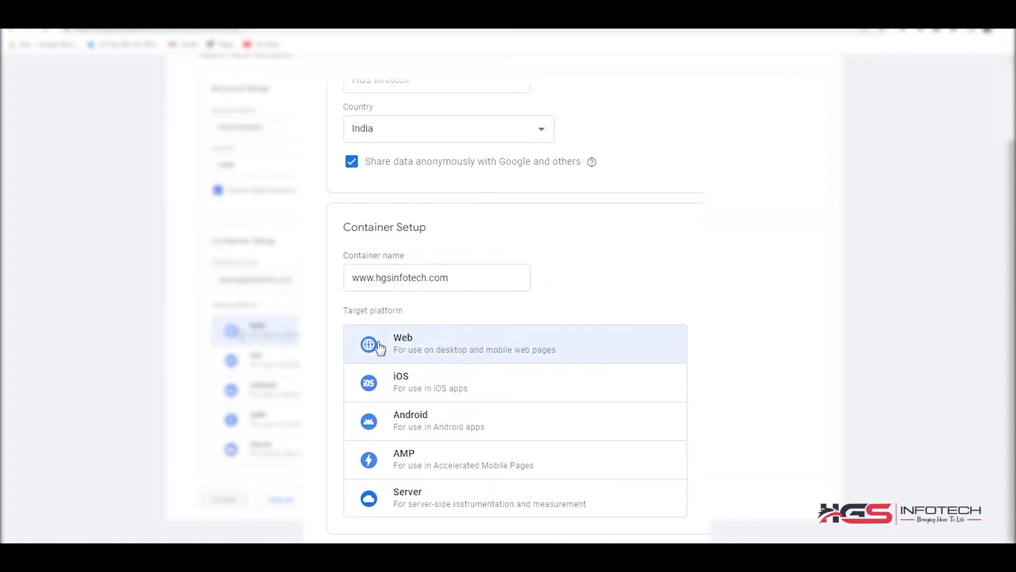
left_click(401, 358)
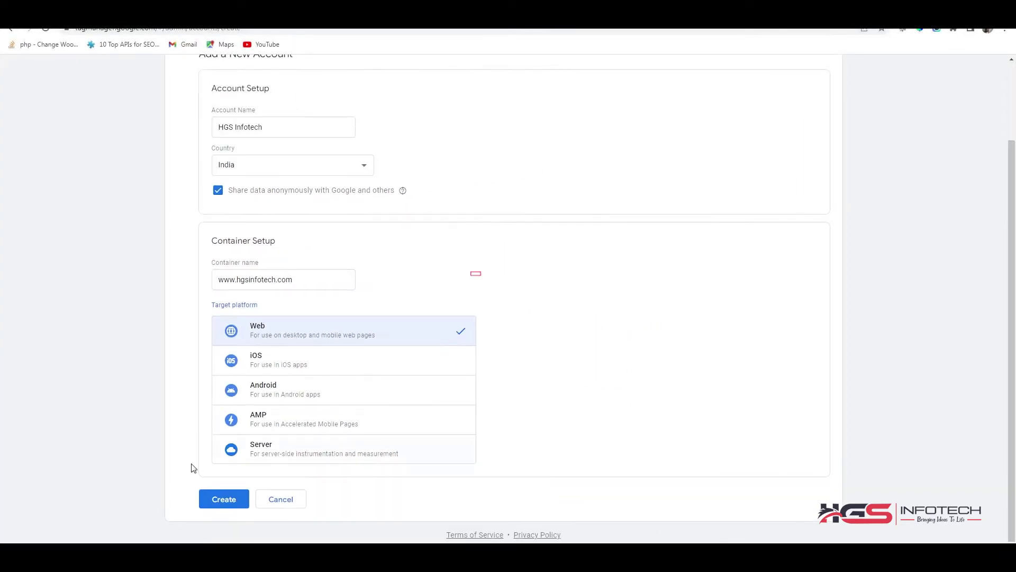
Create the account, accepting the Terms of Service Agreement and the GDPR Data Processing Terms.
left_click(219, 500)
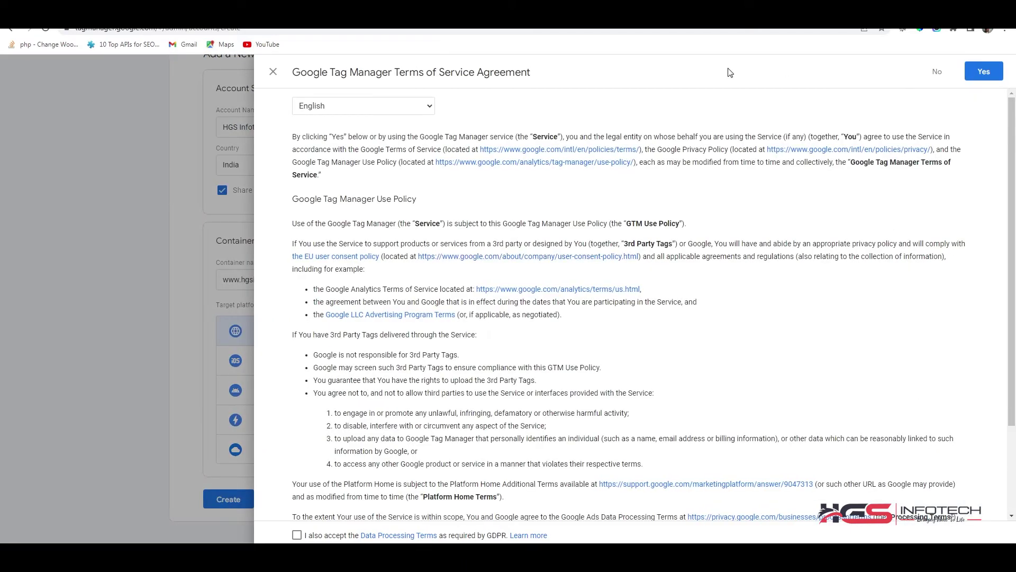
scroll(391, 389, "down", 2)
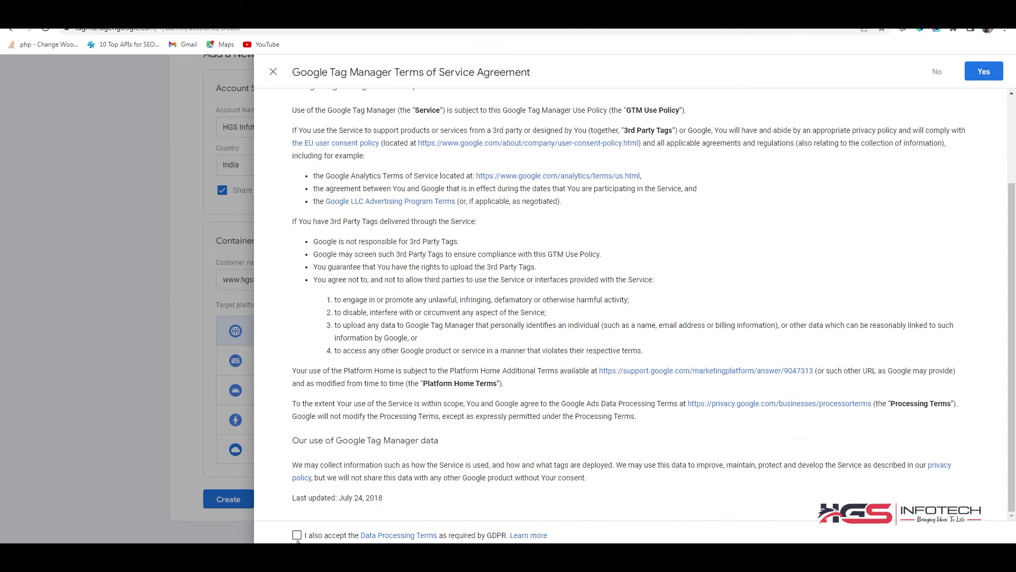
left_click(298, 536)
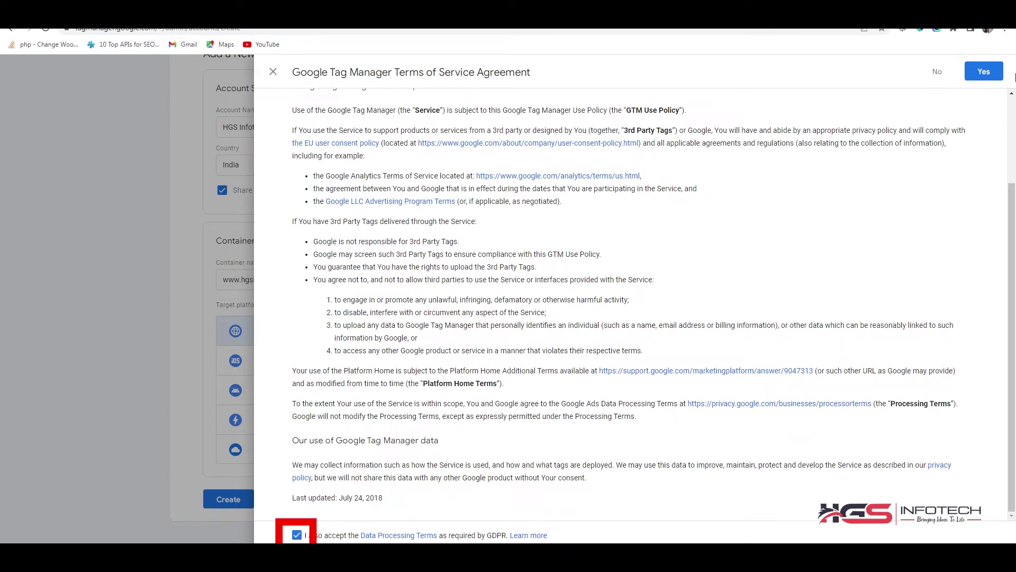
left_click(973, 80)
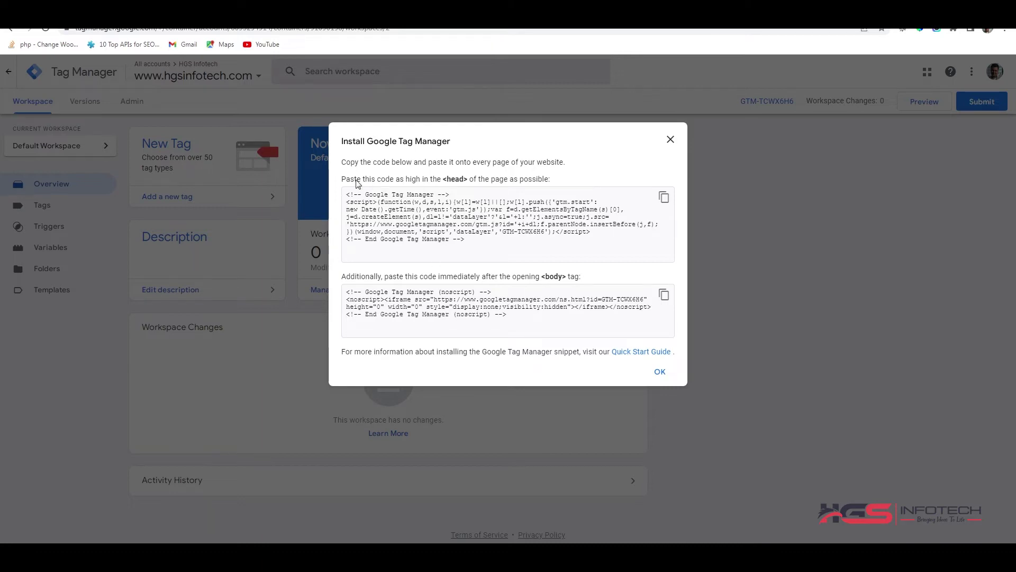
Review the Google Tag Manager installation instructions for placing the code in the page's head.
left_click_drag(342, 142, 463, 146)
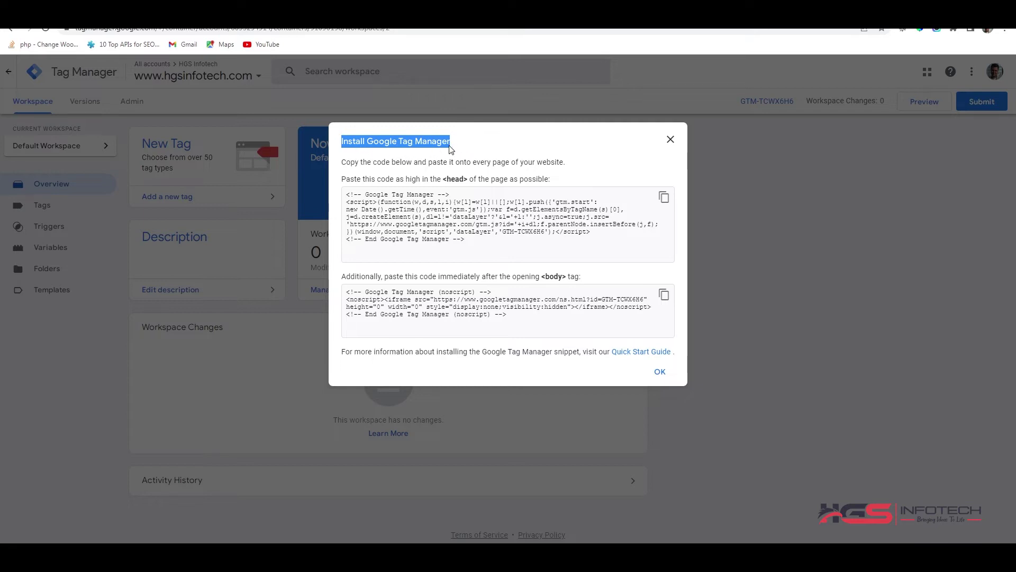
left_click(464, 147)
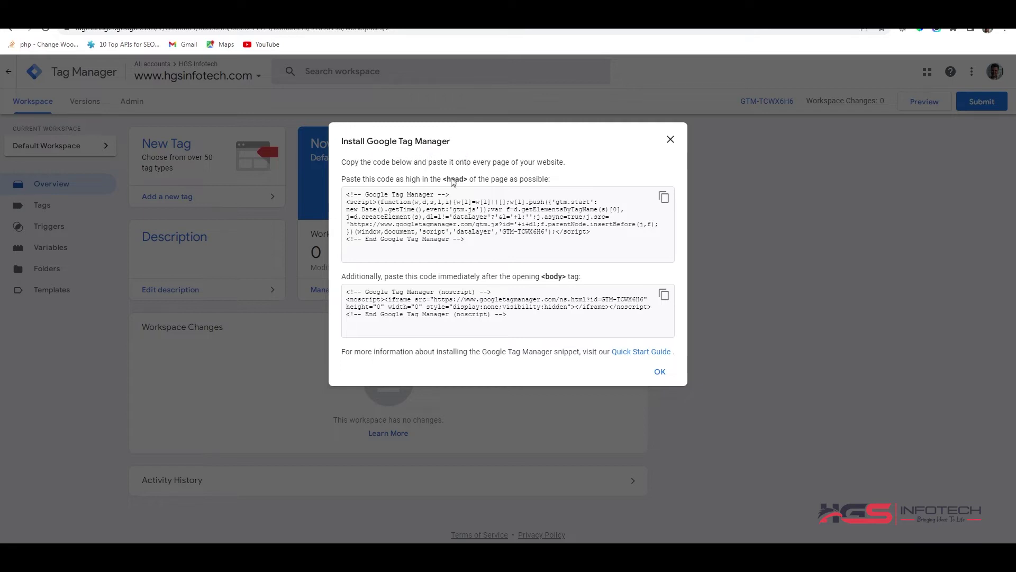
left_click_drag(336, 182, 555, 182)
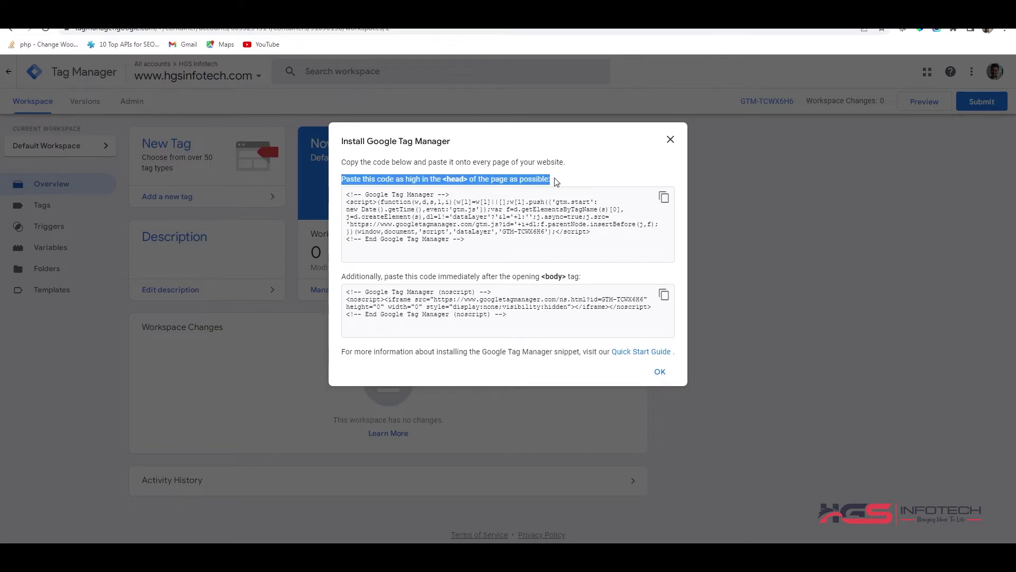
left_click(458, 187)
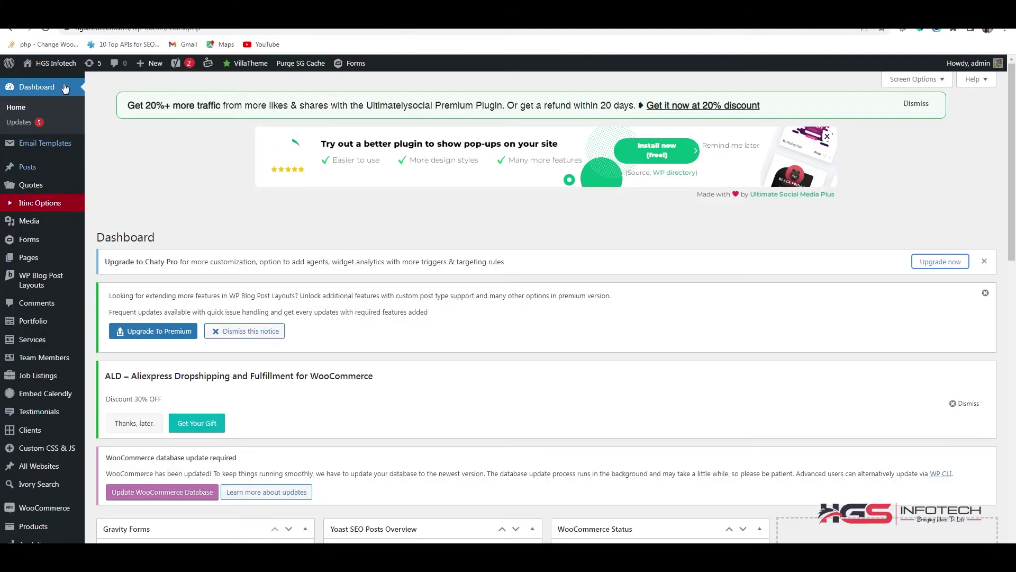
In the HGS Infotech WordPress admin, open the Head & Footer Code tool in a new browser tab and switch to it.
scroll(39, 138, "down", 4)
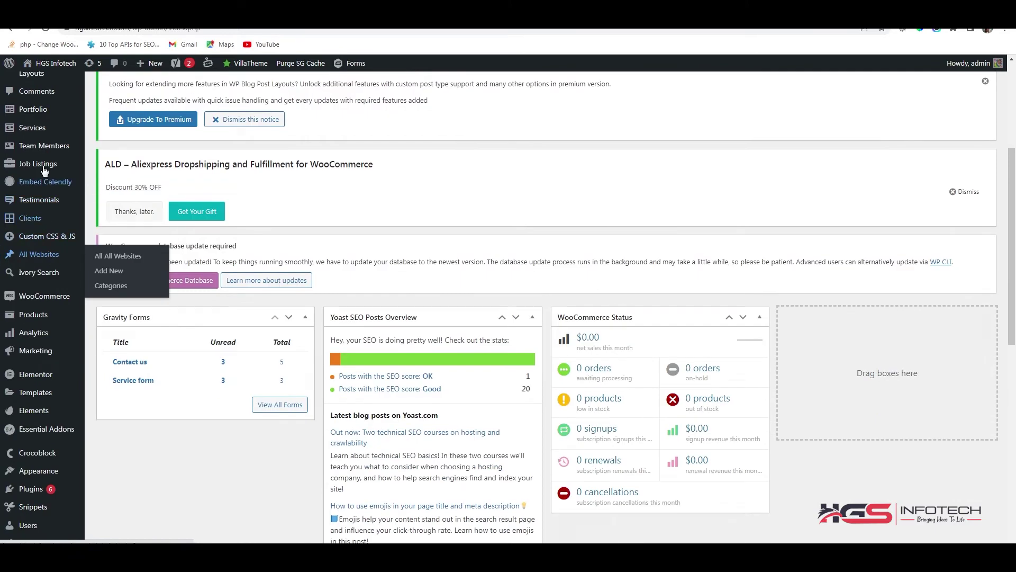
mouse_move(30, 263)
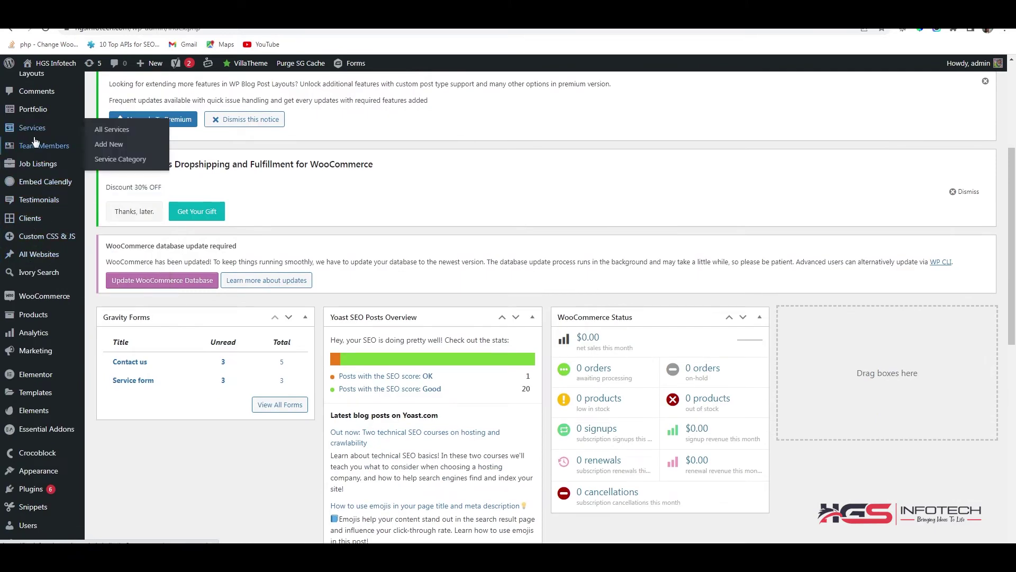
scroll(32, 148, "up", 4)
scroll(30, 197, "down", 5)
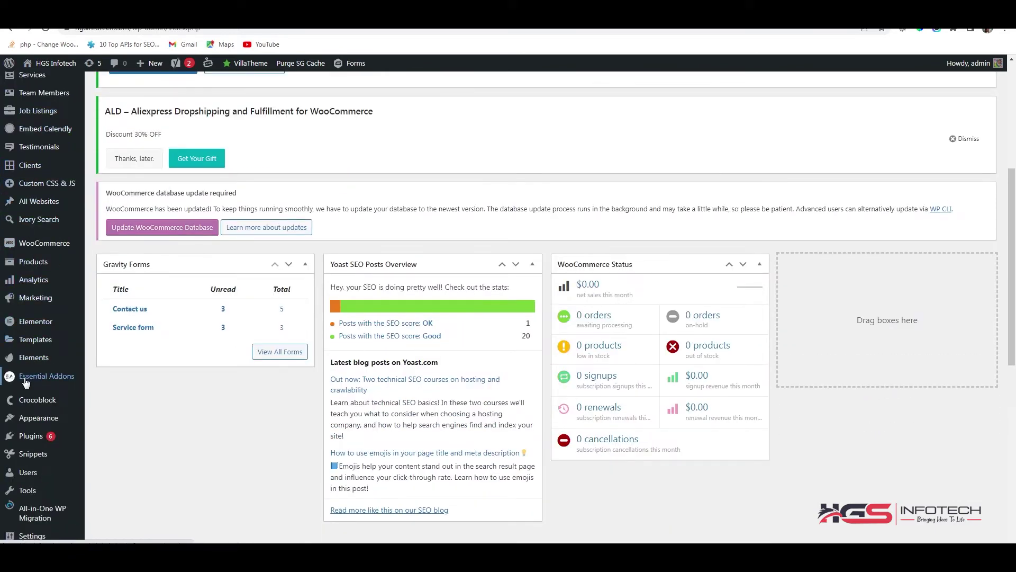
mouse_move(36, 361)
scroll(37, 361, "down", 2)
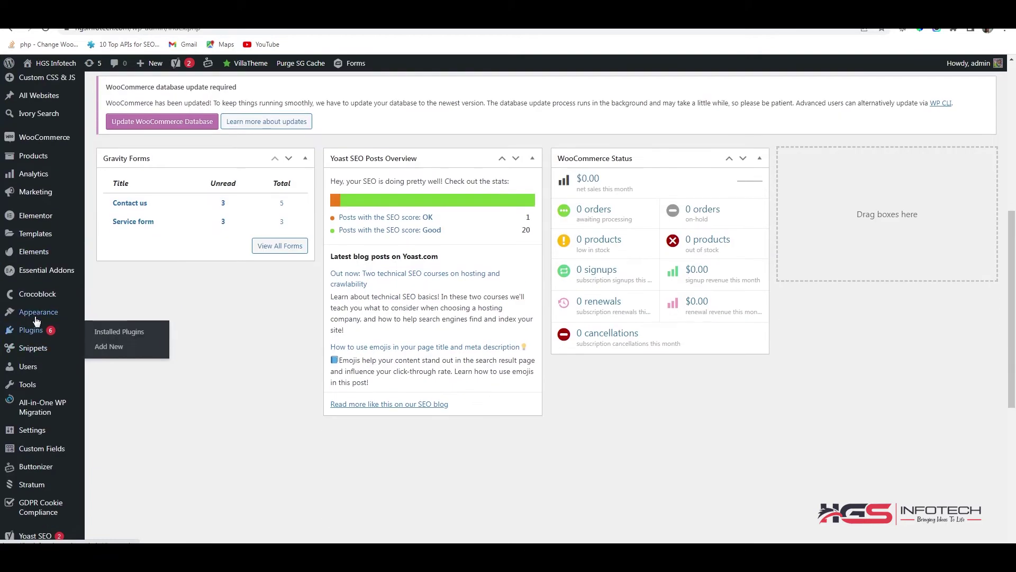
mouse_move(33, 387)
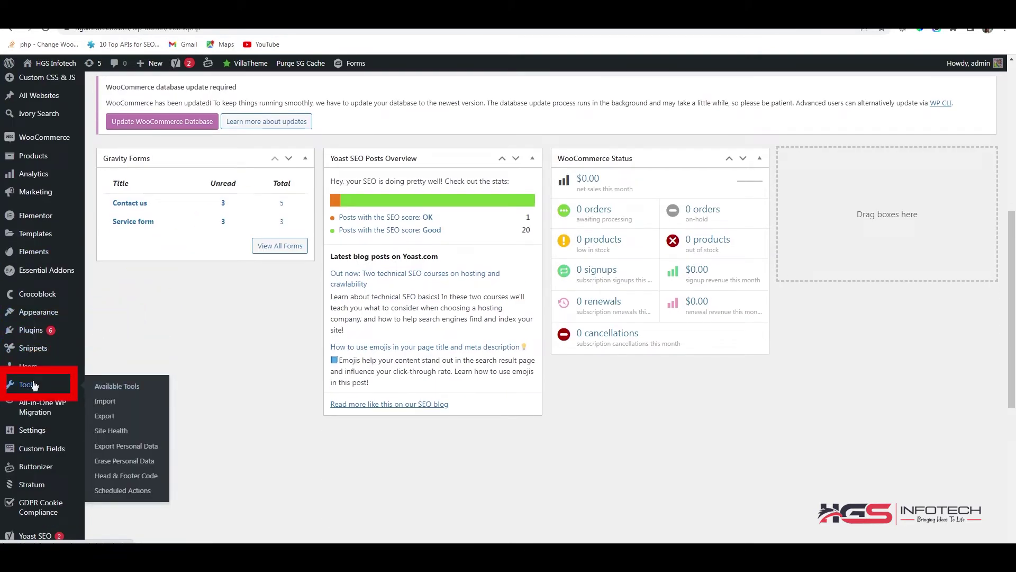
right_click(117, 477)
left_click(166, 392)
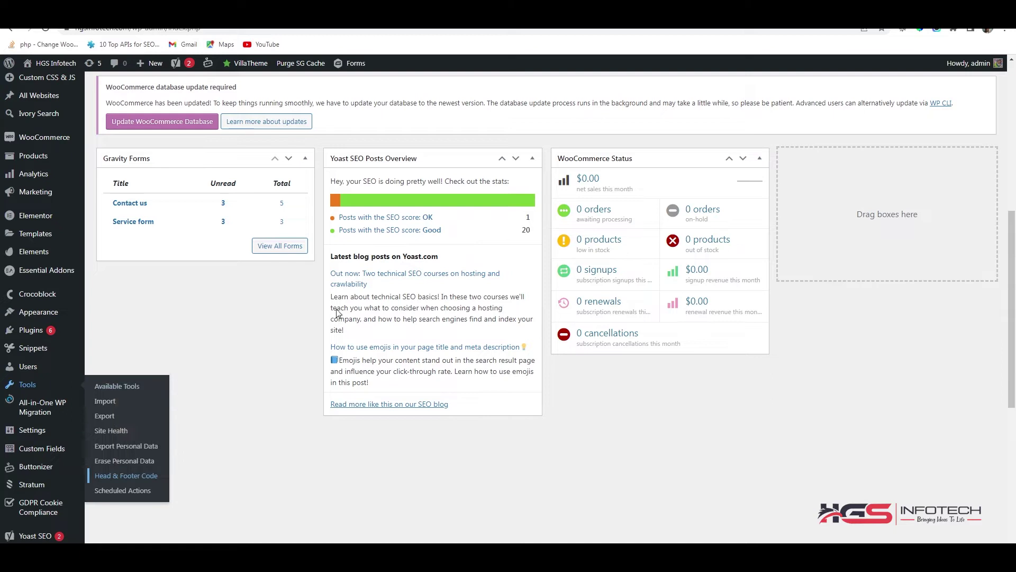
key("ctrl+Tab")
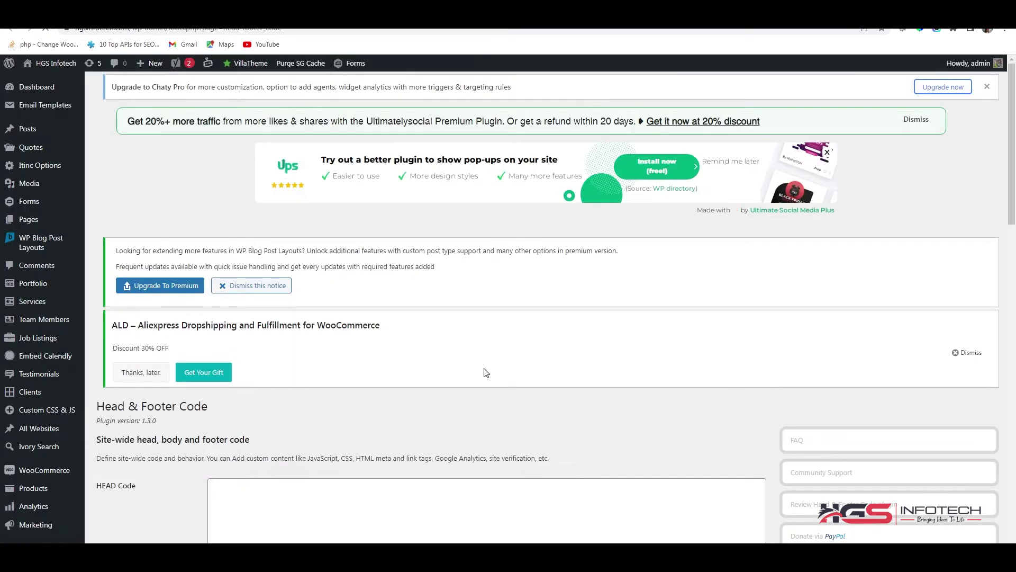
Examine the HEAD Code and BODY Code fields in the site-wide head, body and footer code settings.
scroll(436, 325, "down", 4)
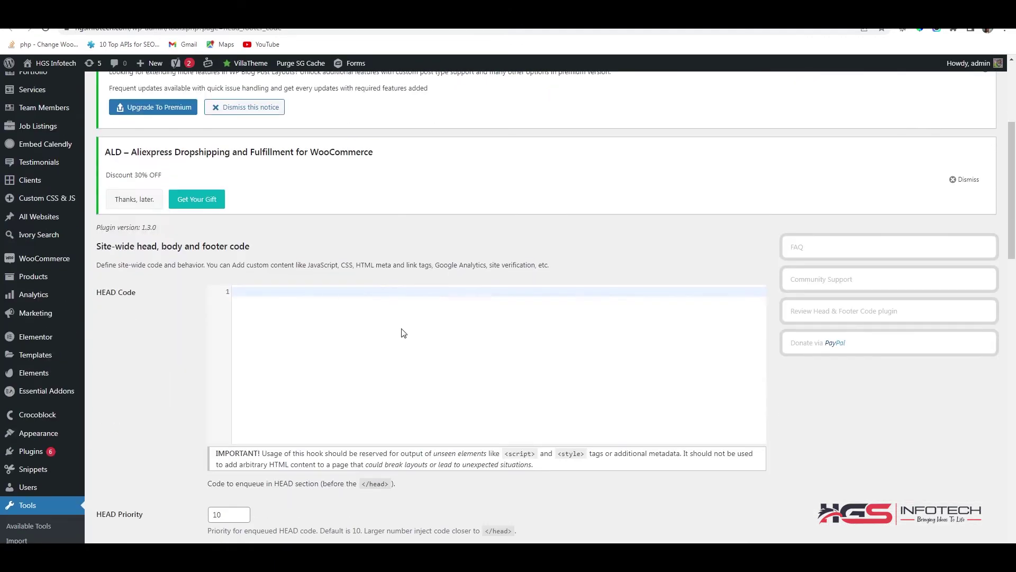
left_click_drag(140, 292, 103, 294)
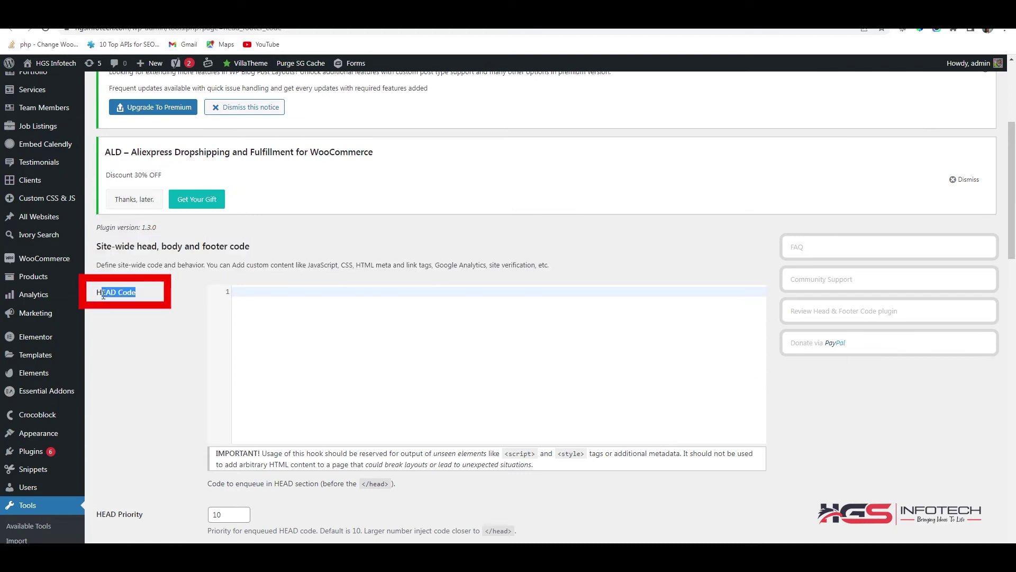
left_click(151, 297)
scroll(195, 330, "down", 4)
left_click_drag(97, 400, 130, 409)
left_click(154, 408)
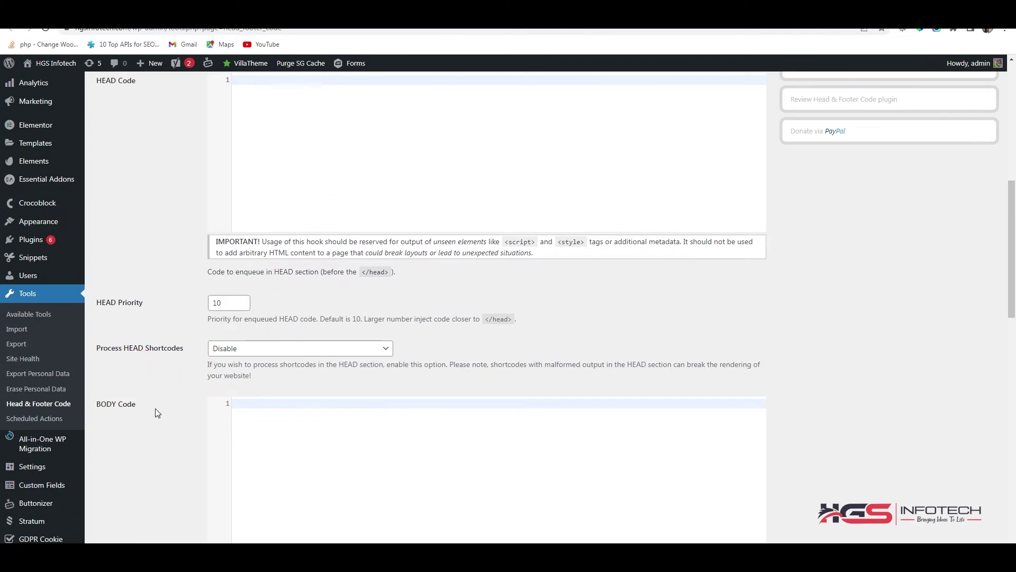
scroll(155, 408, "up", 5)
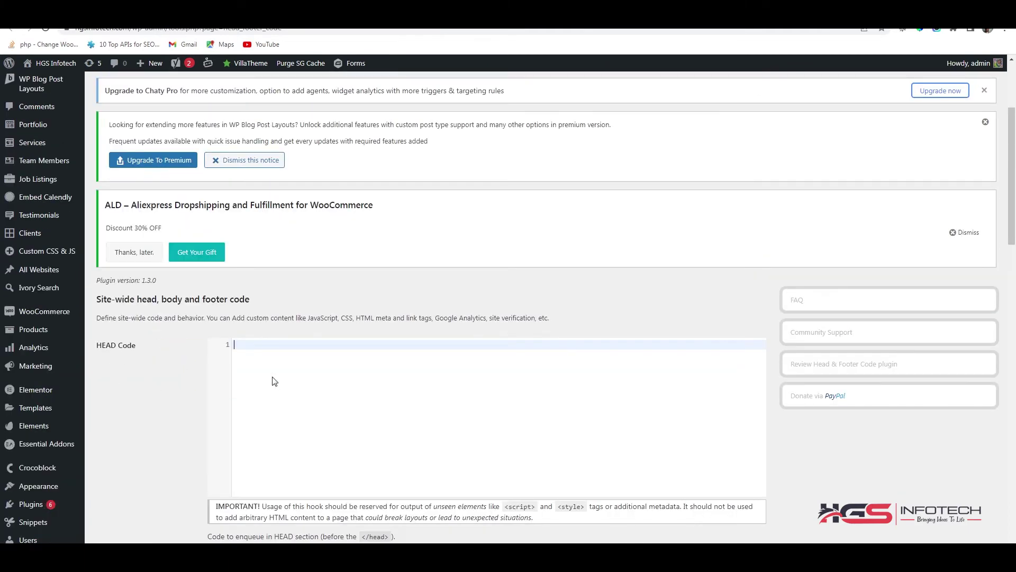
Copy the head snippet from the Google Tag Manager installation instructions and paste it into the HEAD Code field in the WordPress admin.
left_click(830, 10)
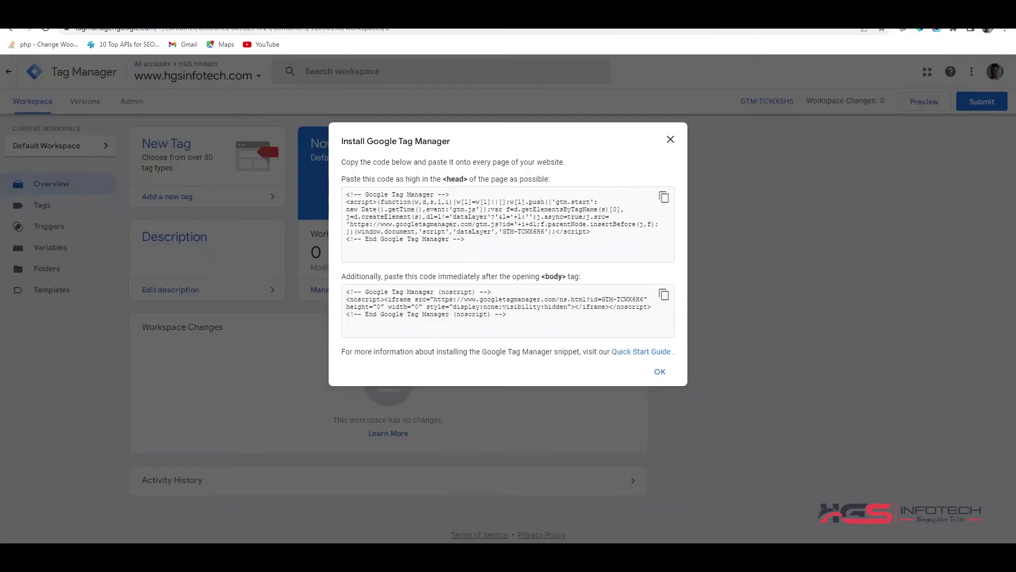
left_click(664, 202)
left_click(664, 201)
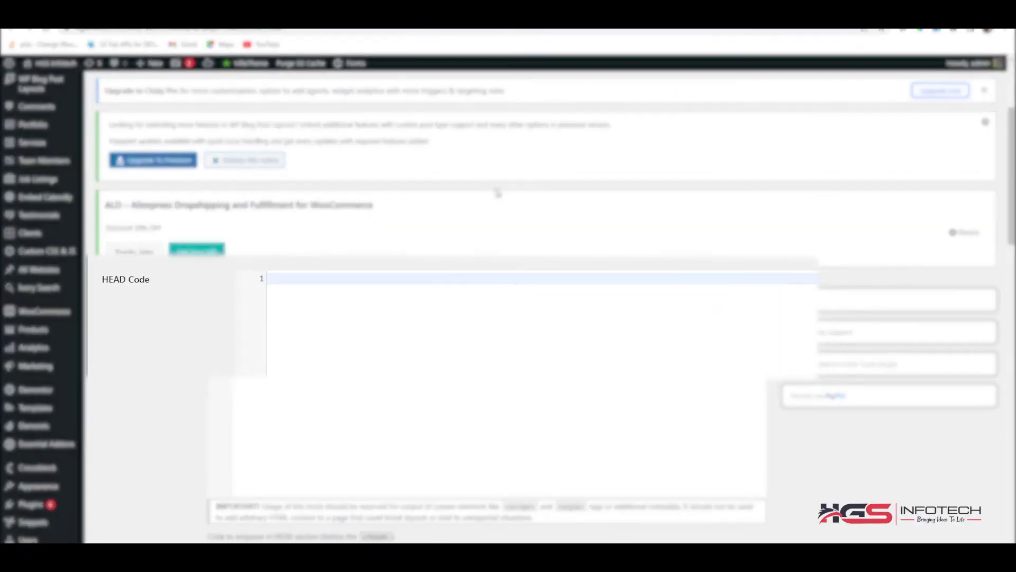
key("ctrl+v")
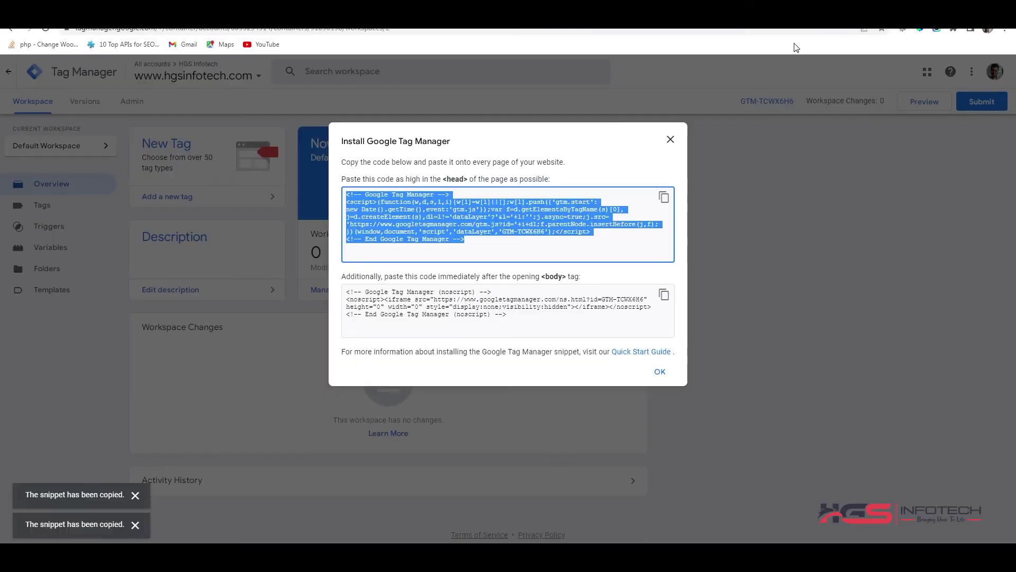
left_click(490, 242)
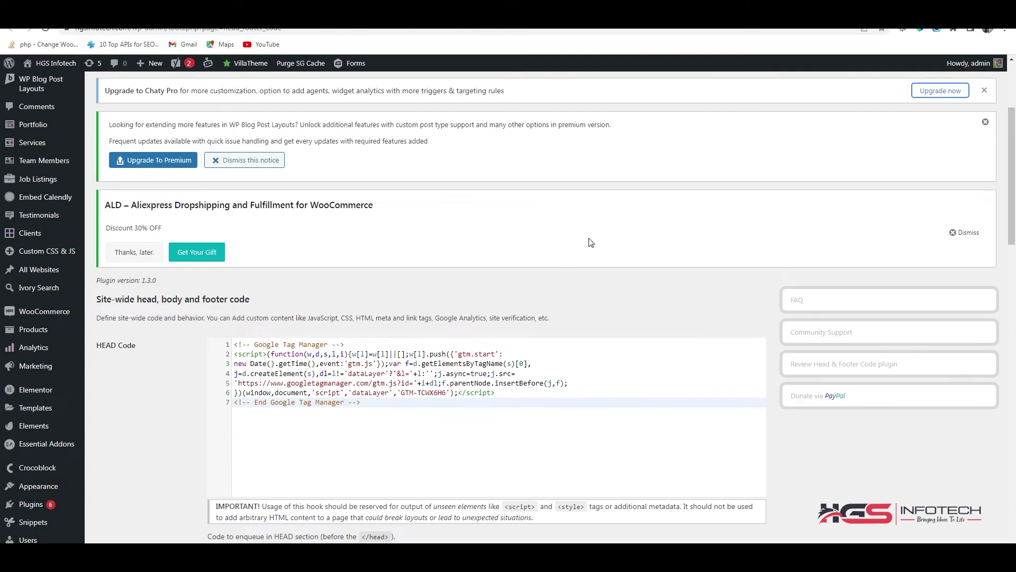
Compare the WordPress HEAD Code field with Google Tag Manager's instructions for placing the head and body snippets.
left_click_drag(139, 345, 104, 347)
left_click(122, 358)
left_click(238, 11)
left_click(440, 179)
left_click_drag(441, 180, 548, 181)
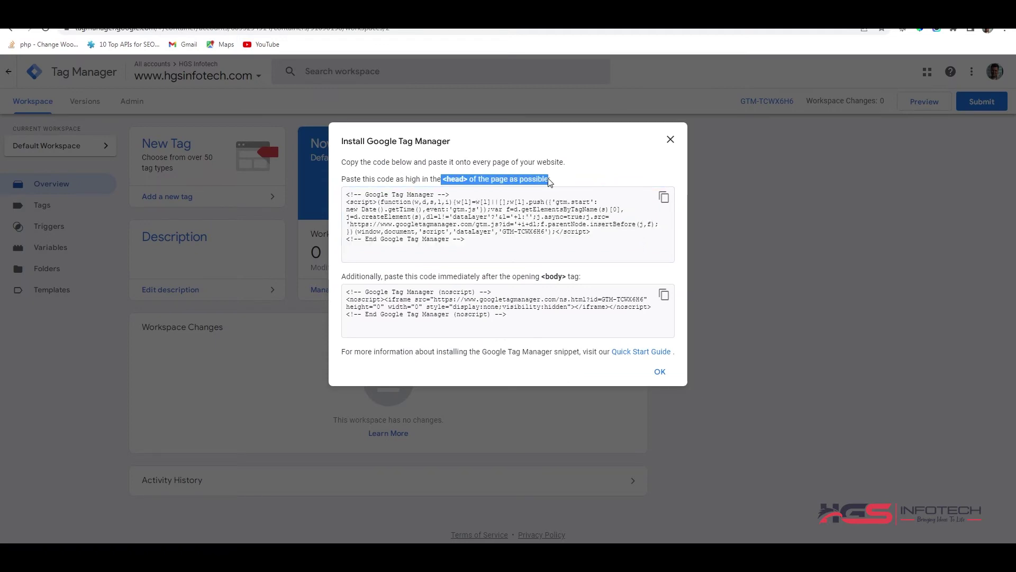
left_click(552, 244)
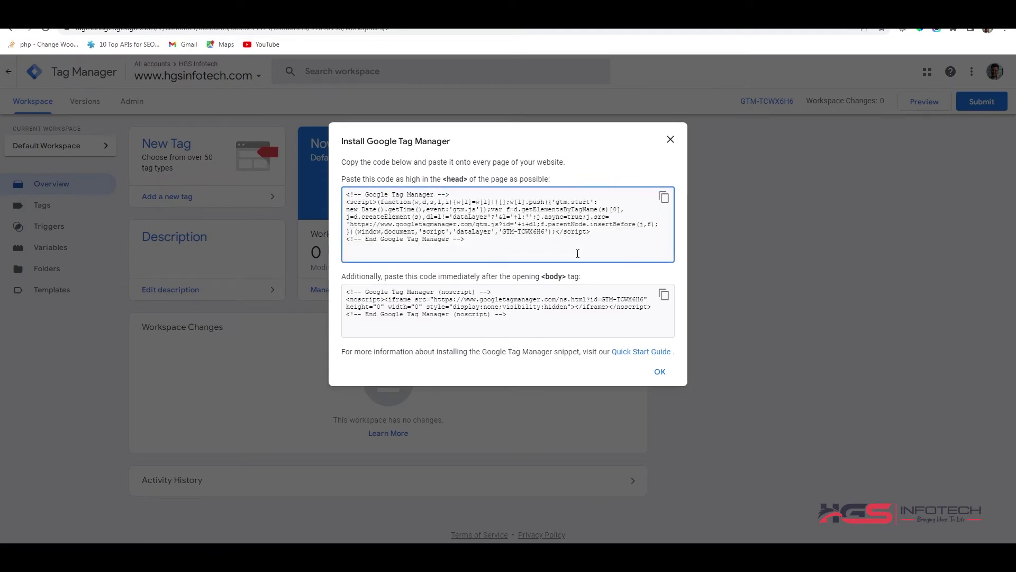
left_click_drag(342, 277, 565, 284)
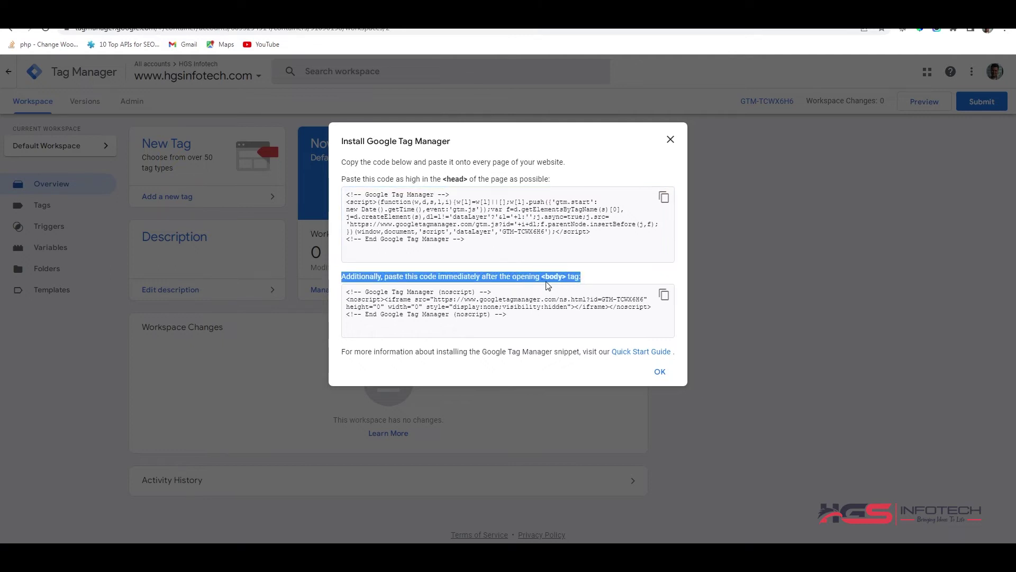
left_click(595, 285)
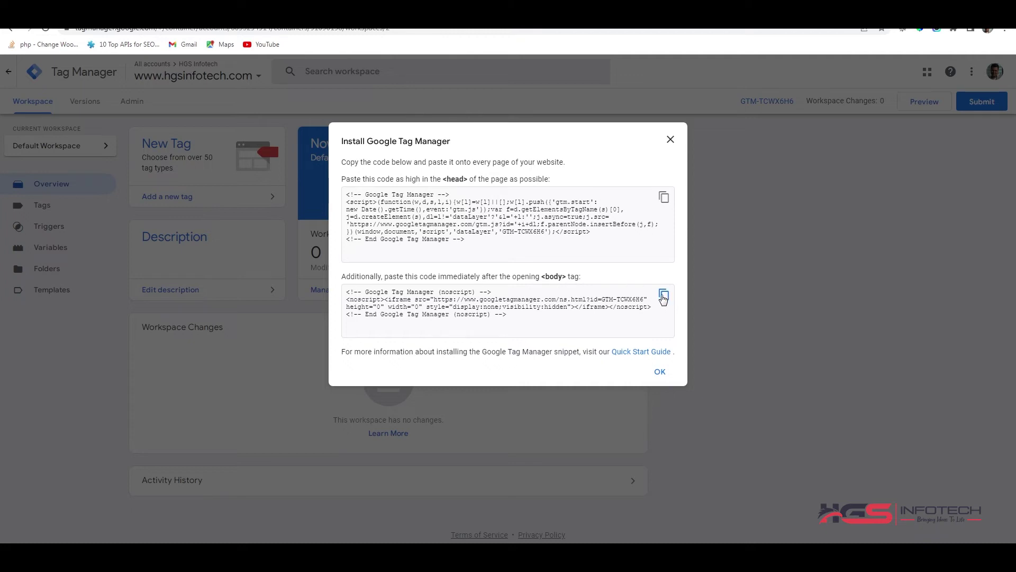
Copy the noscript body snippet from Google Tag Manager and paste it into the BODY Code field in the WordPress admin.
left_click(664, 296)
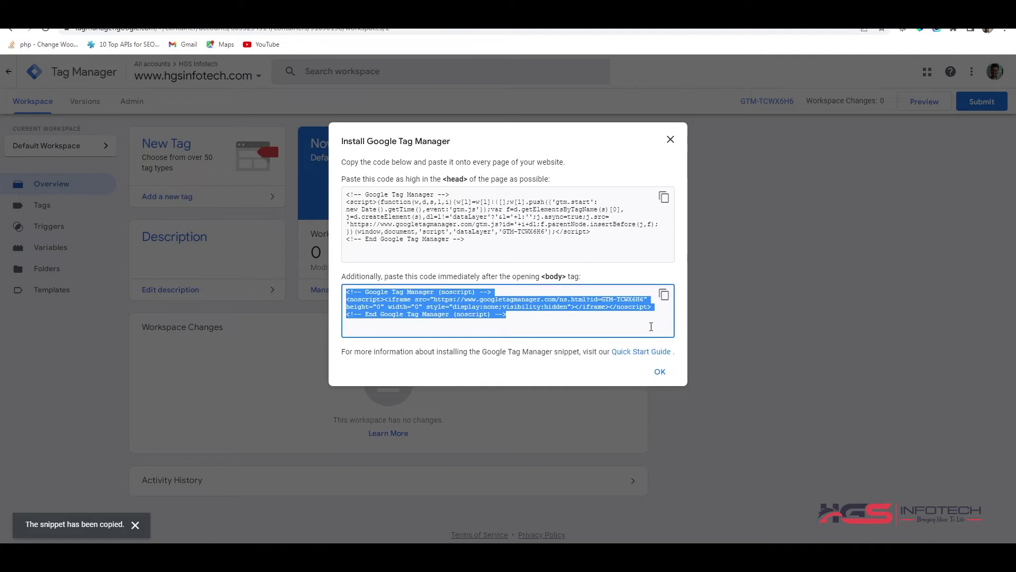
left_click(663, 297)
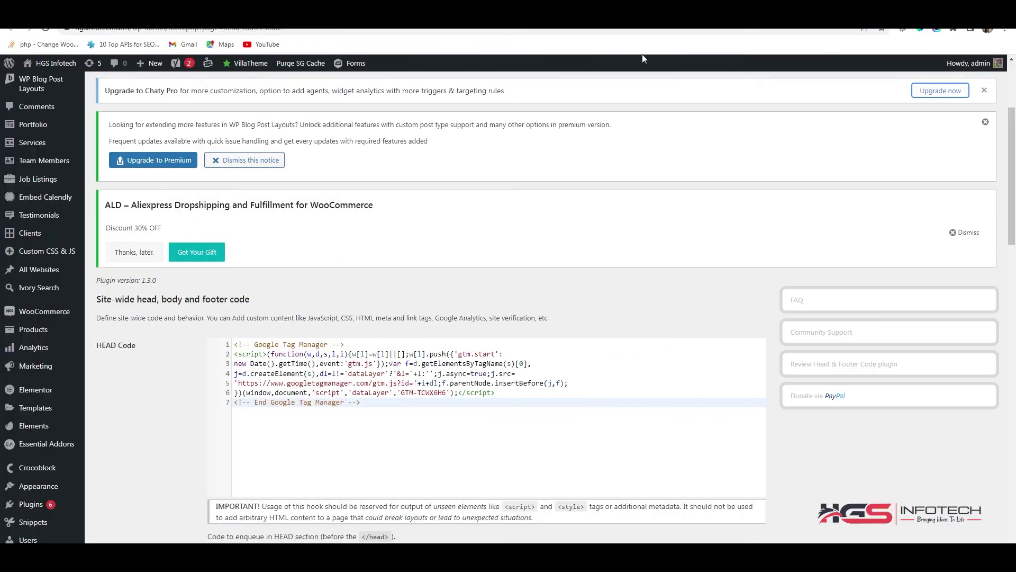
scroll(249, 317, "down", 5)
left_click(271, 300)
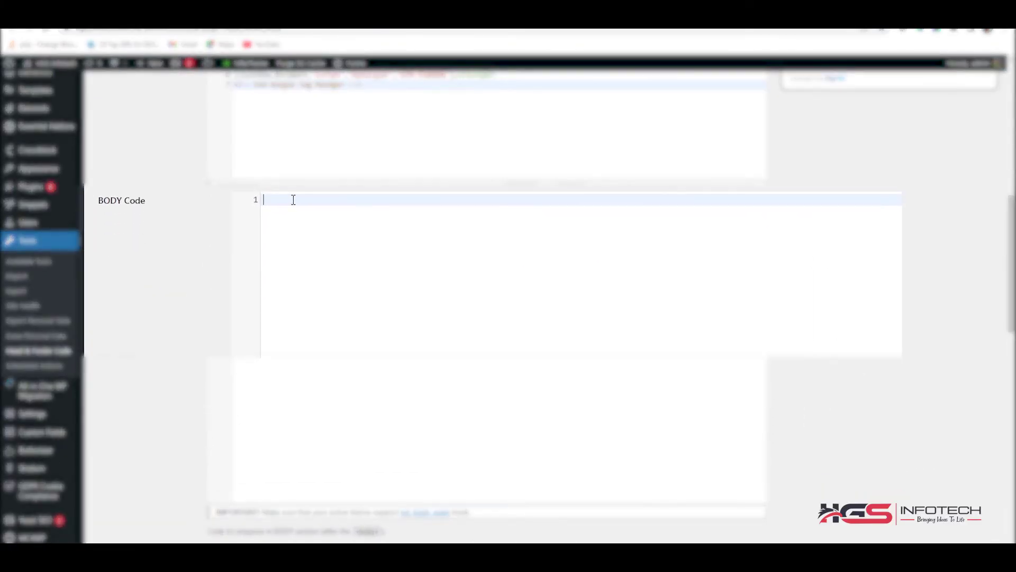
left_click_drag(147, 203, 98, 203)
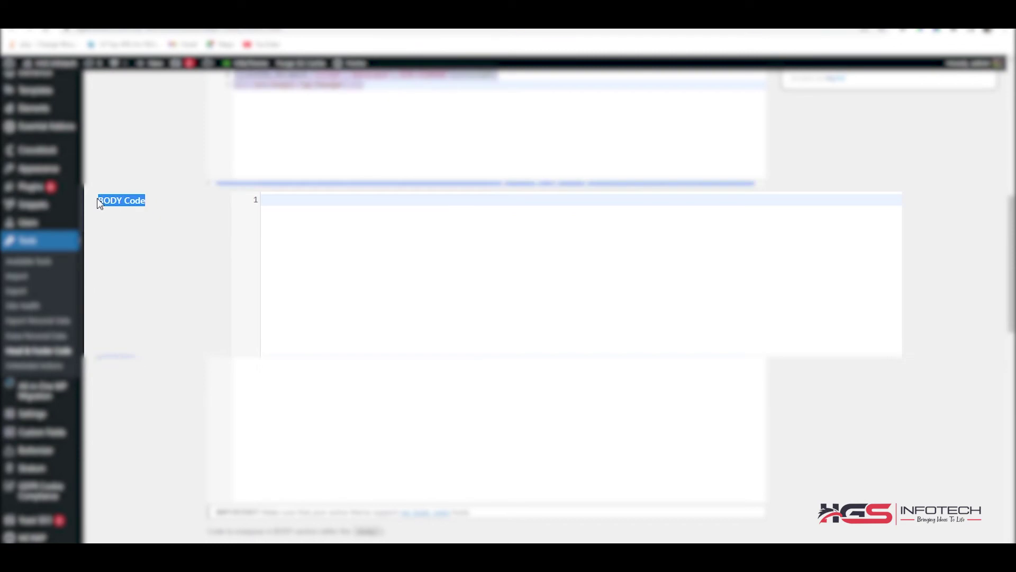
left_click(122, 208)
left_click(278, 206)
key("ctrl+v")
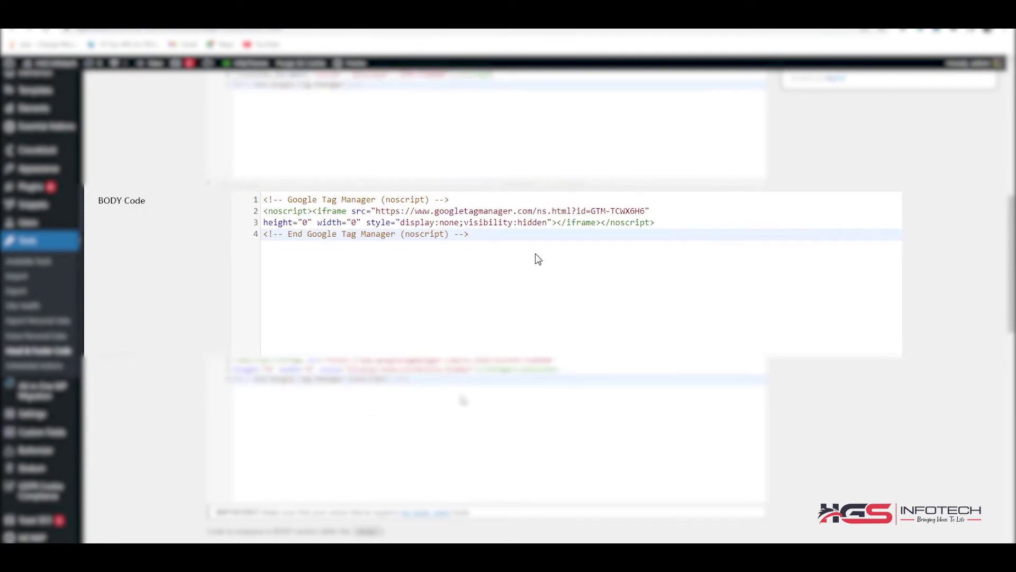
Save the Head & Footer Code changes and check the saved site-wide code fields.
scroll(334, 356, "down", 3)
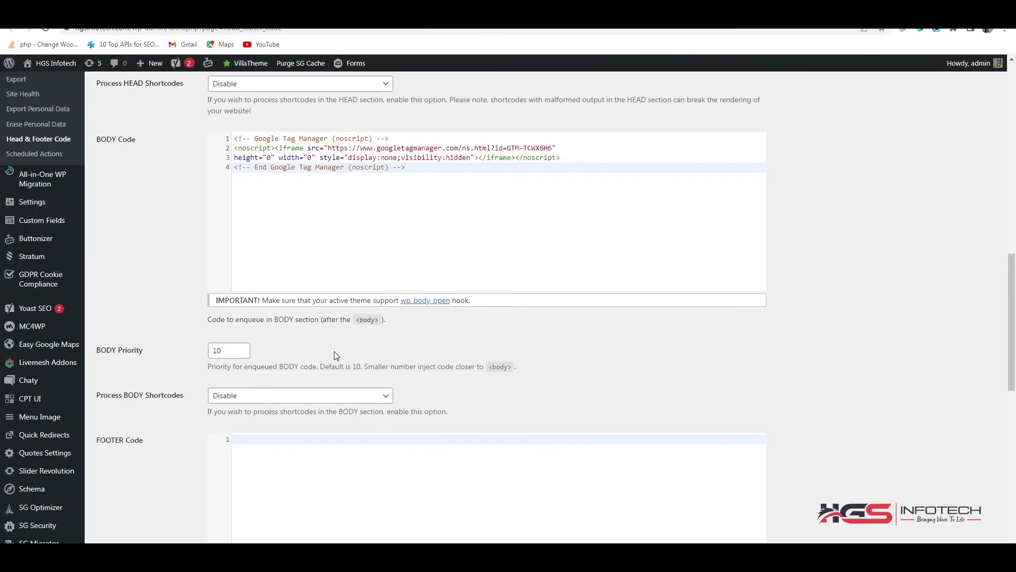
scroll(206, 192, "down", 9)
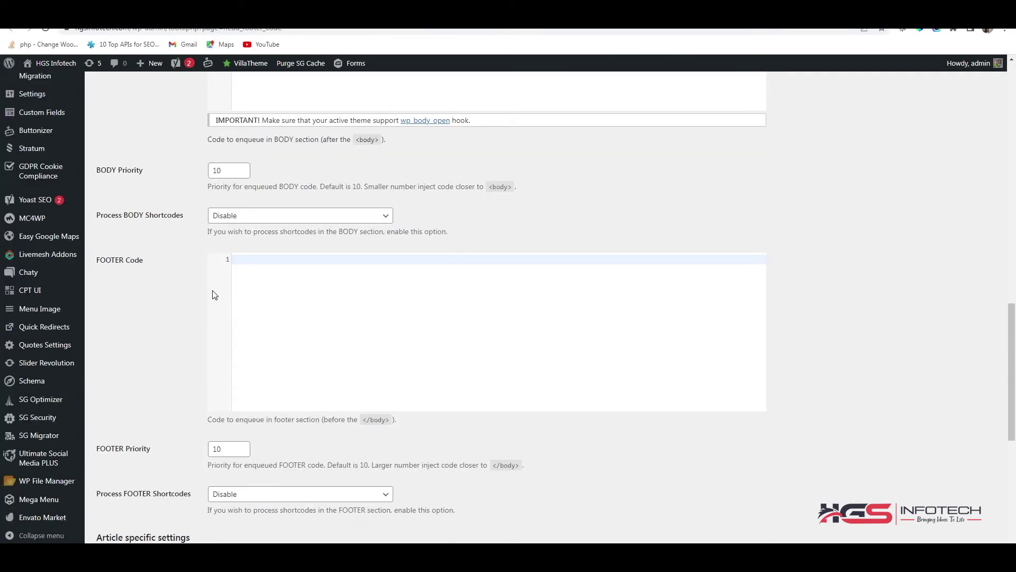
scroll(208, 339, "down", 1)
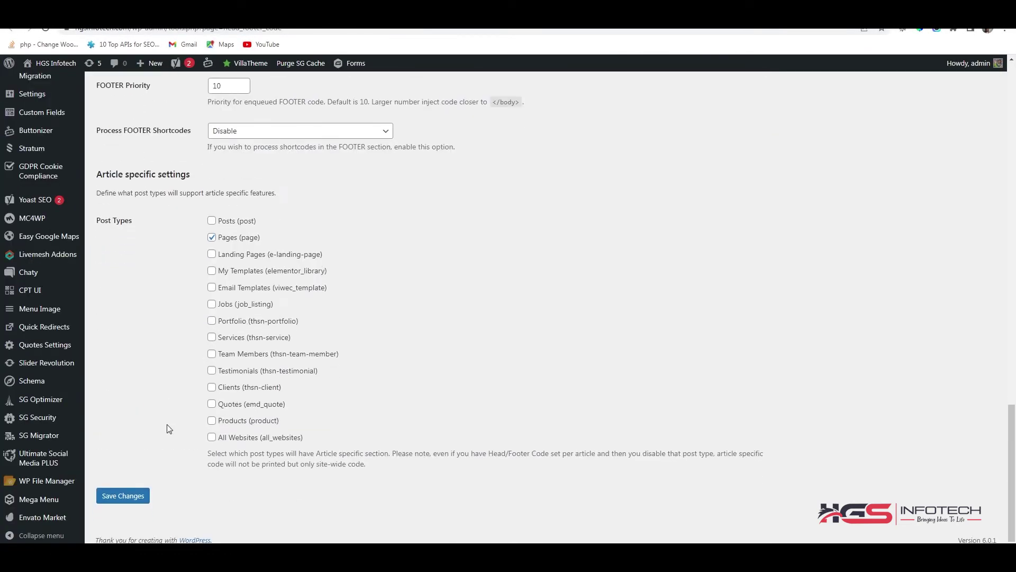
left_click(118, 500)
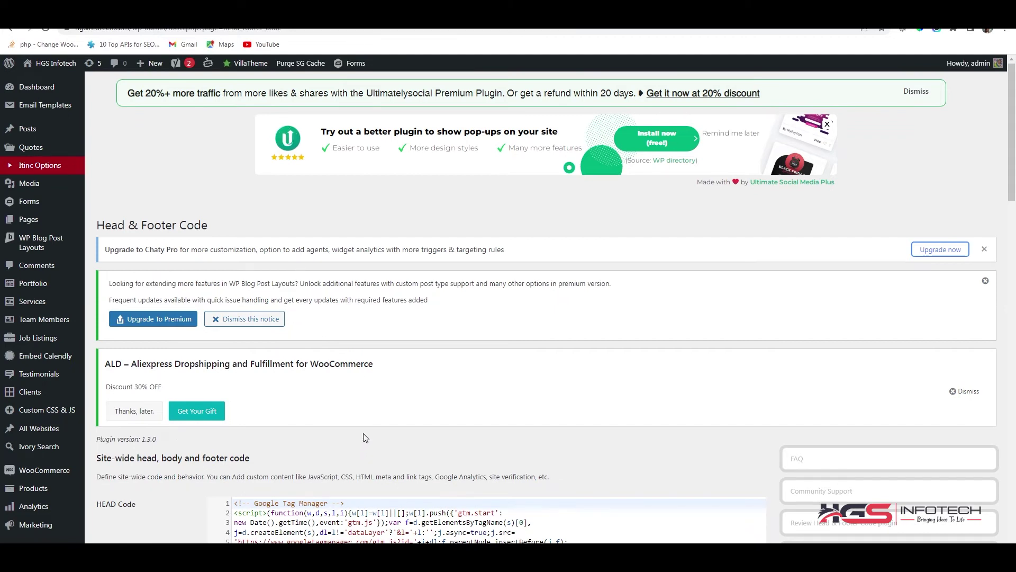
scroll(360, 442, "down", 4)
scroll(271, 405, "down", 10)
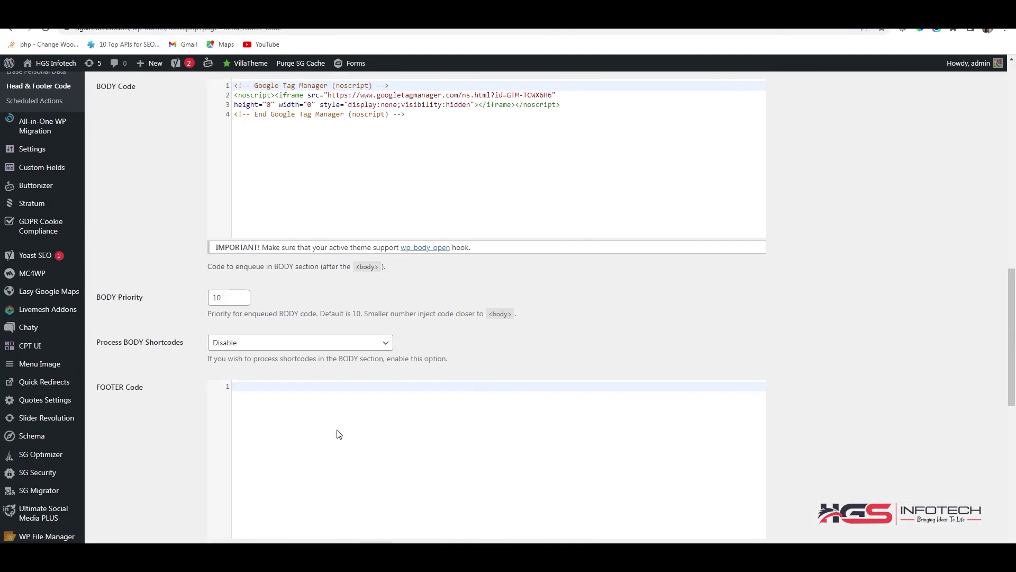
scroll(342, 418, "up", 6)
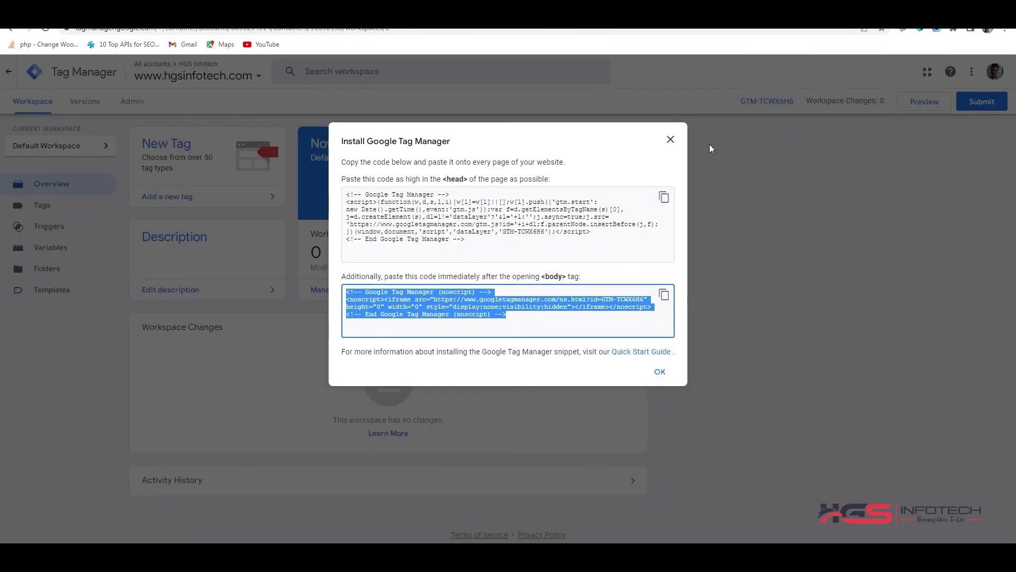
Switch back to Google Tag Manager and, after reading the Quick Start Guide note, dismiss the installation instructions.
left_click(579, 373)
left_click_drag(337, 353, 635, 365)
left_click(637, 373)
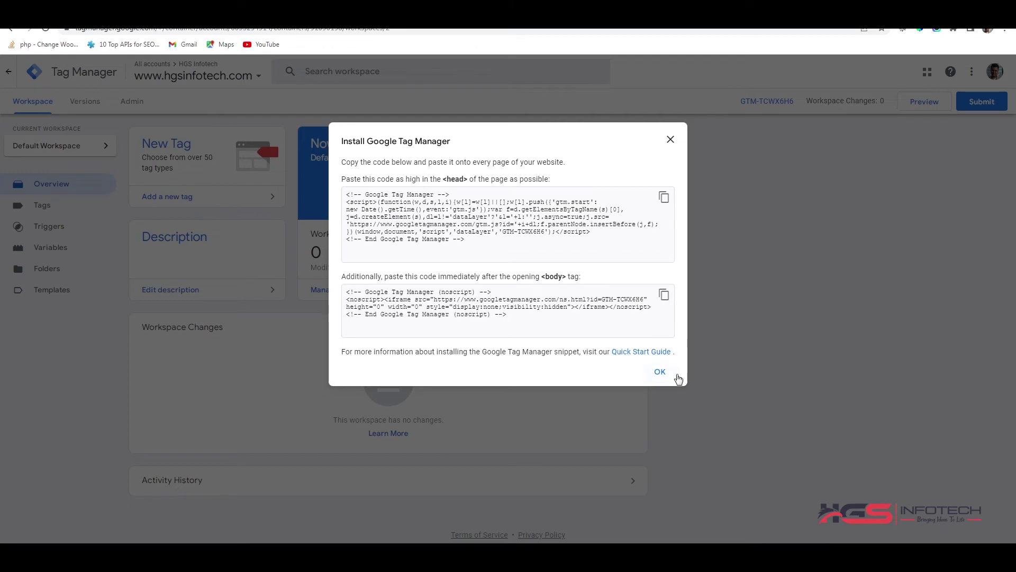
left_click(660, 373)
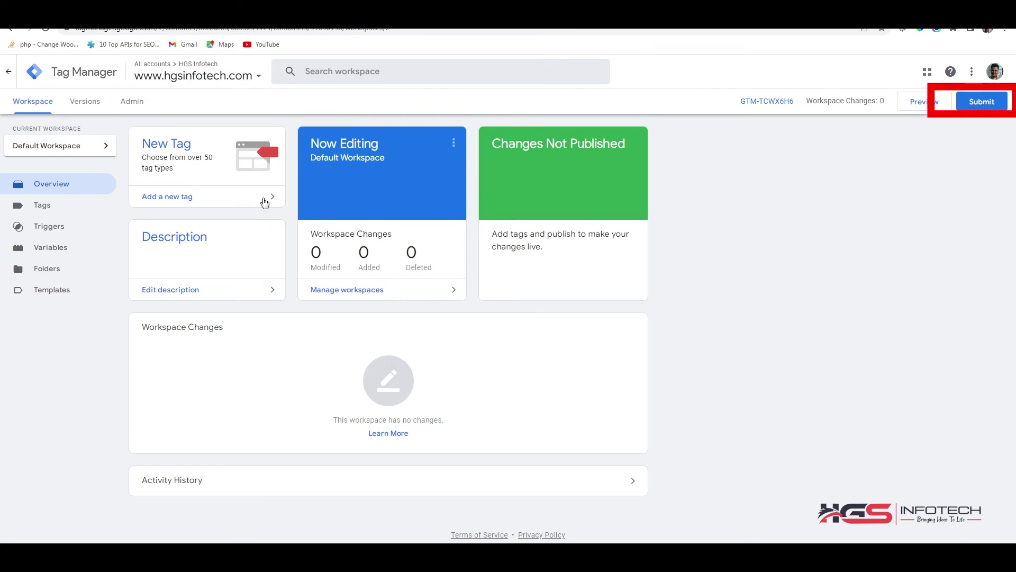
Submit the workspace as Publish and Create Version, entering "hgs infotech" as both the version name and the version description.
left_click(977, 105)
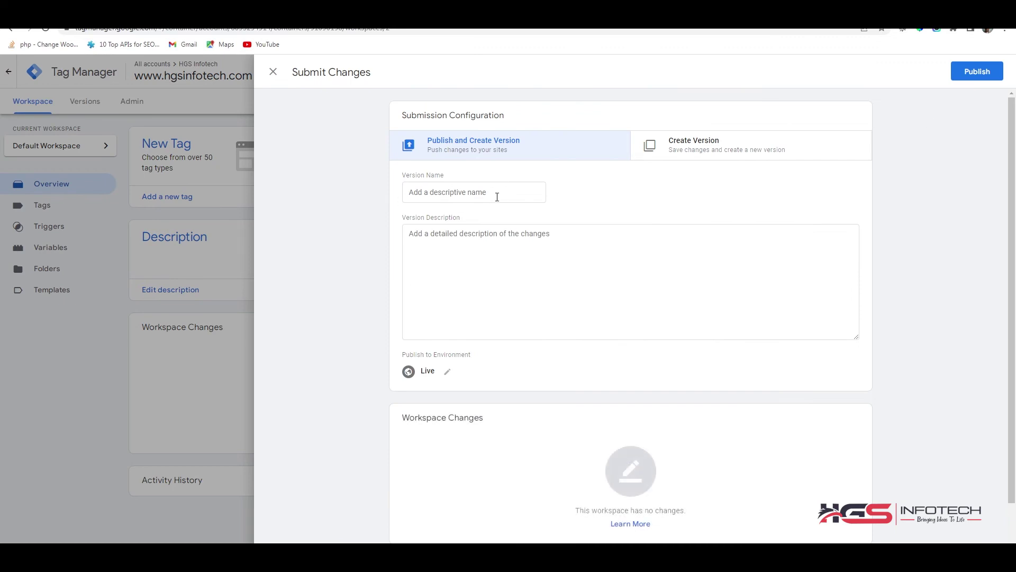
left_click(684, 151)
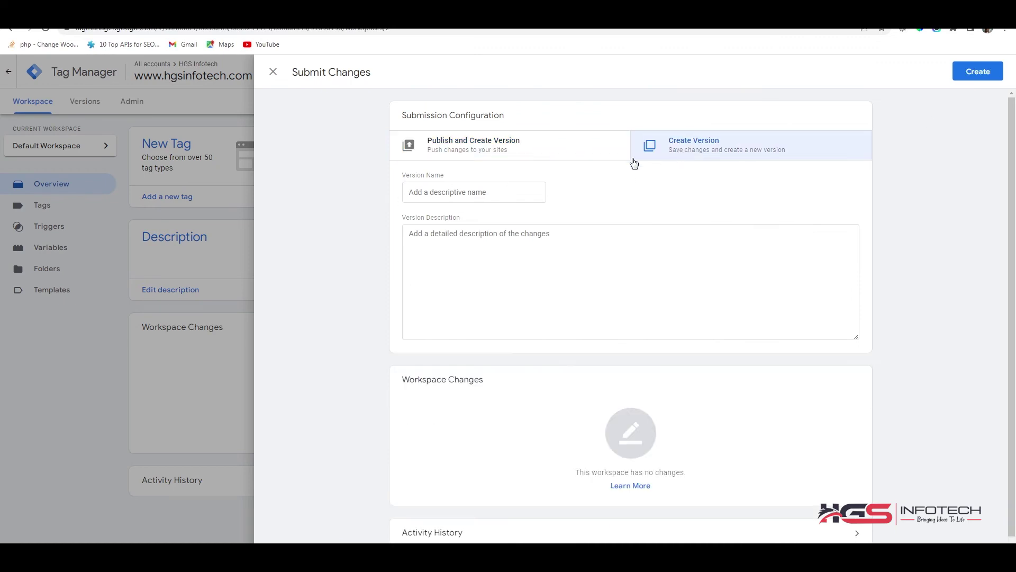
left_click(522, 153)
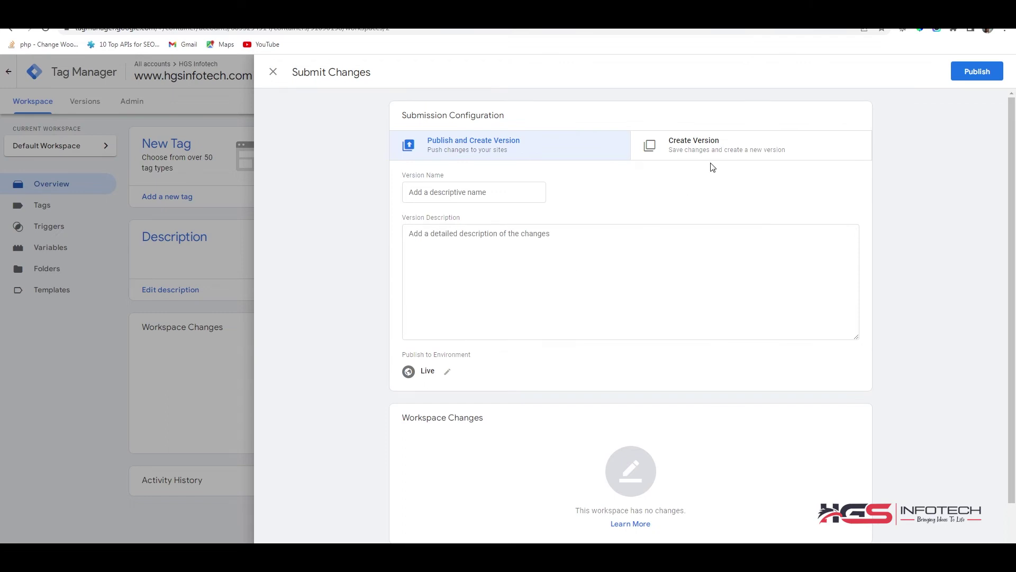
left_click(482, 199)
type("hgs infotech")
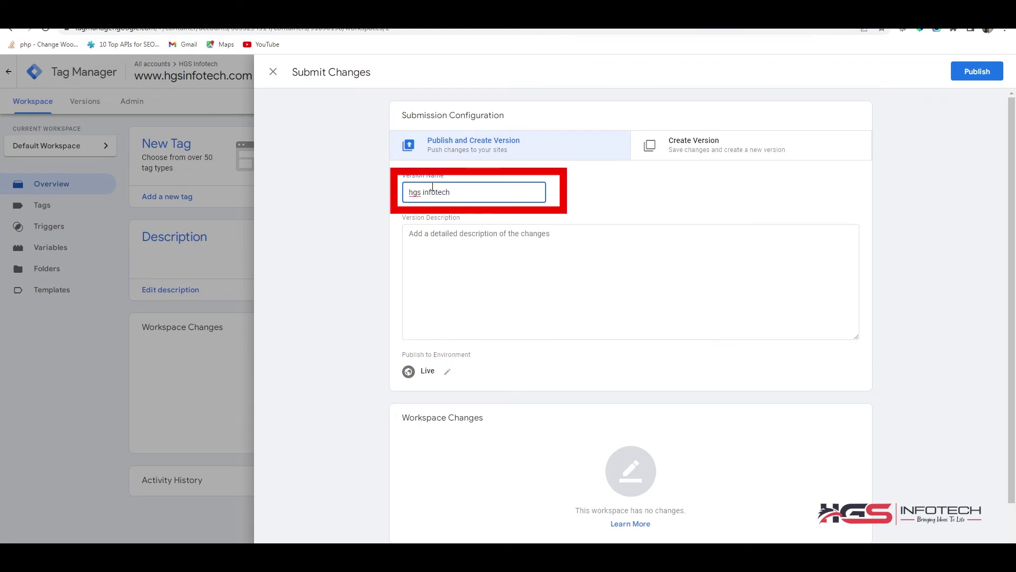
left_click(433, 245)
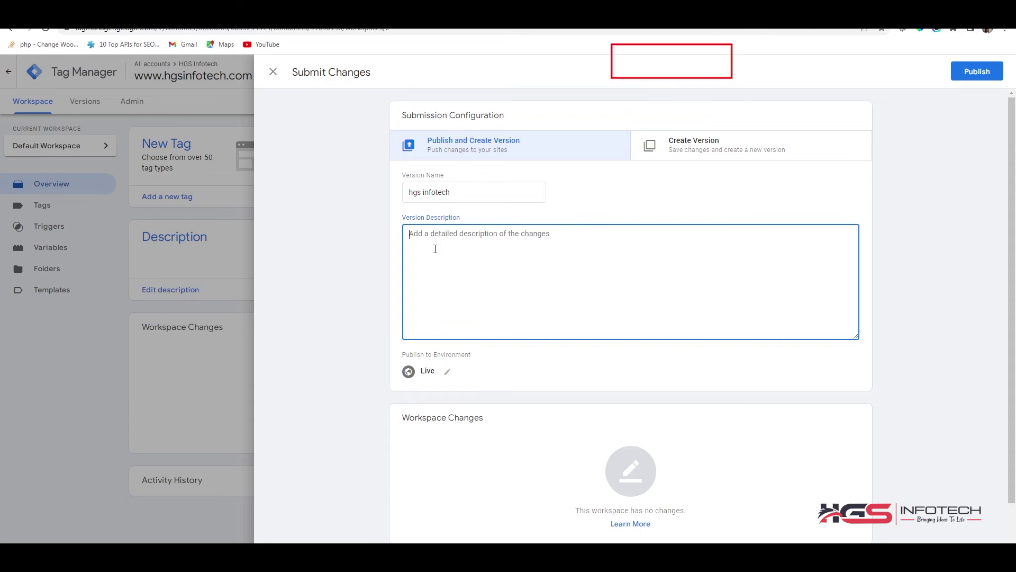
type("hgs infotech")
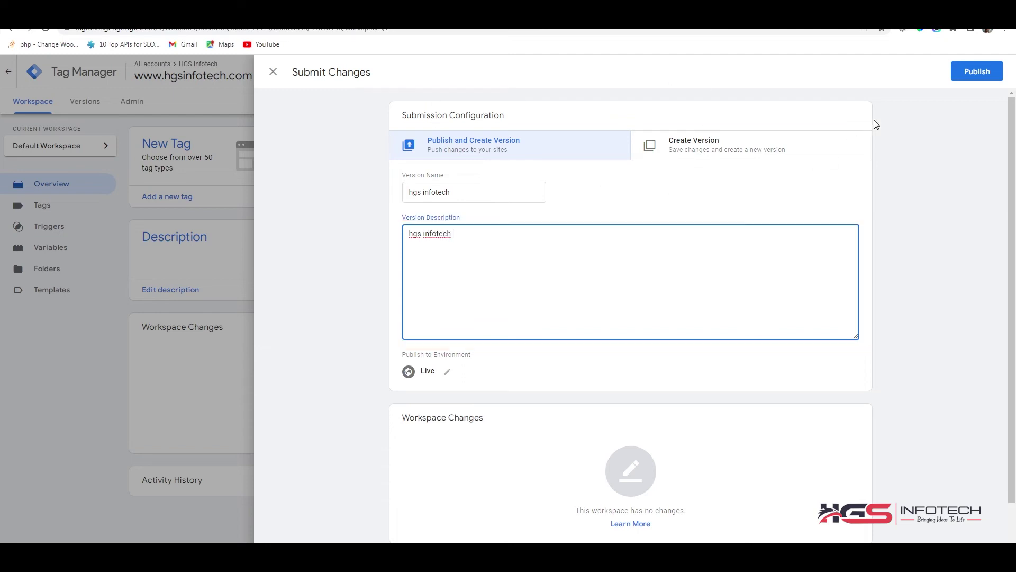
Check the available publishing environments, keep Live, and publish the container version.
scroll(651, 354, "down", 1)
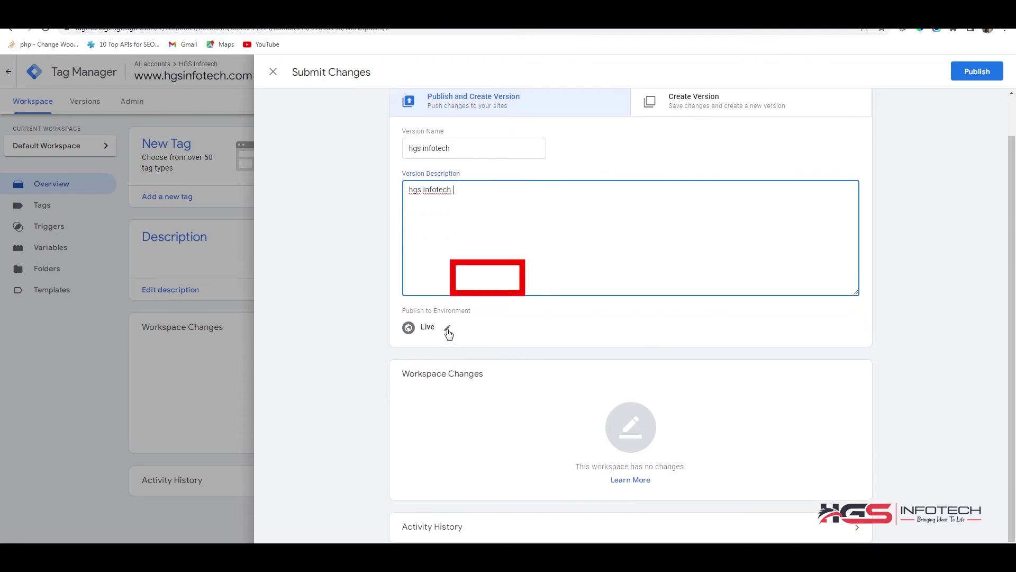
left_click(447, 330)
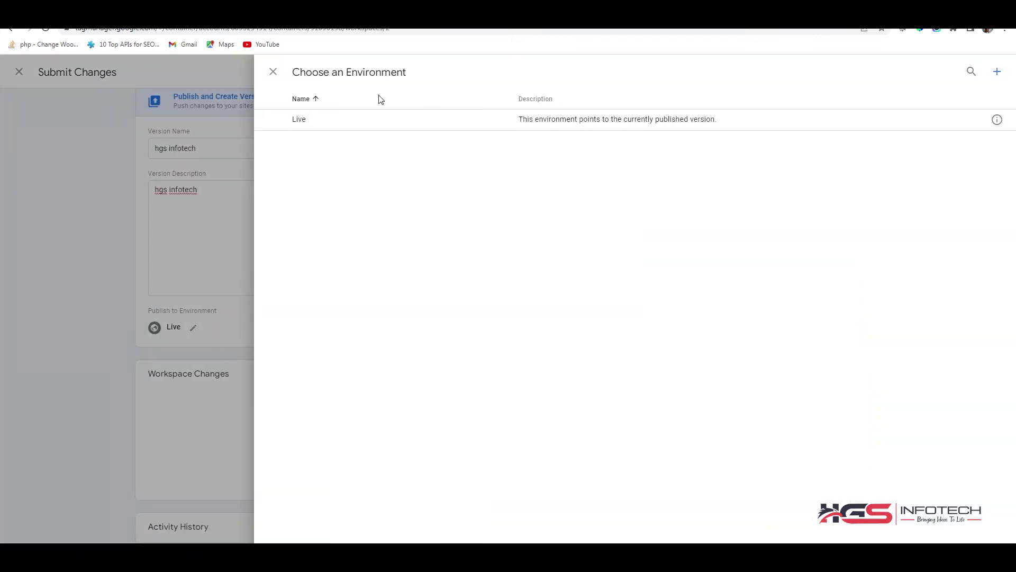
left_click(273, 72)
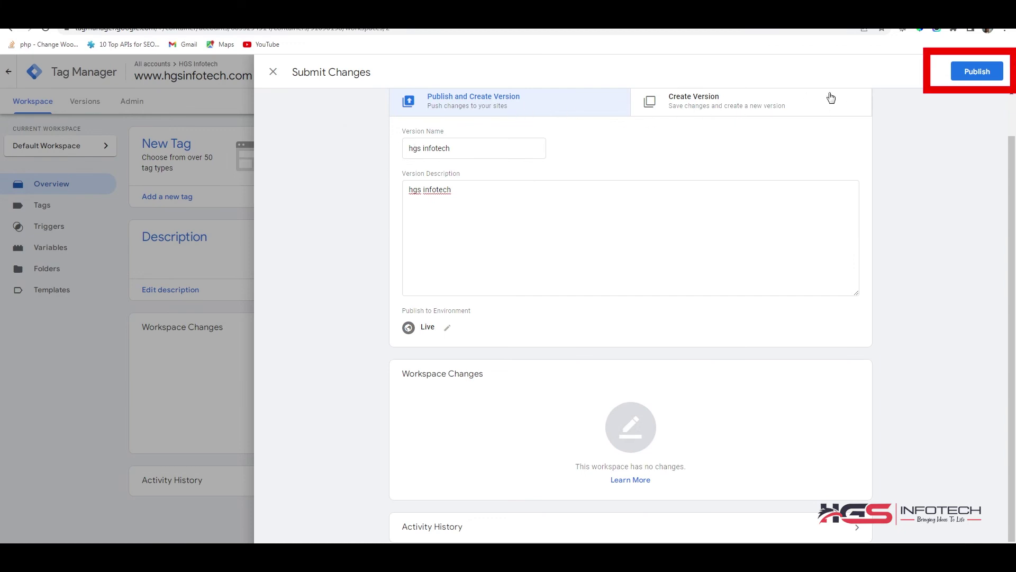
left_click(979, 77)
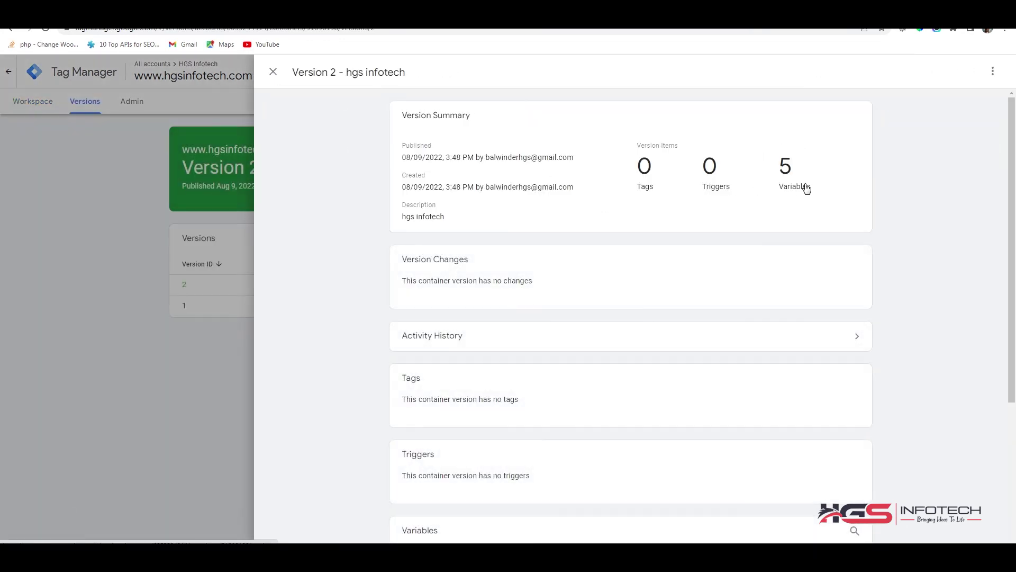
Review the published version's tags, triggers, variables and templates, and close its summary.
scroll(498, 360, "down", 4)
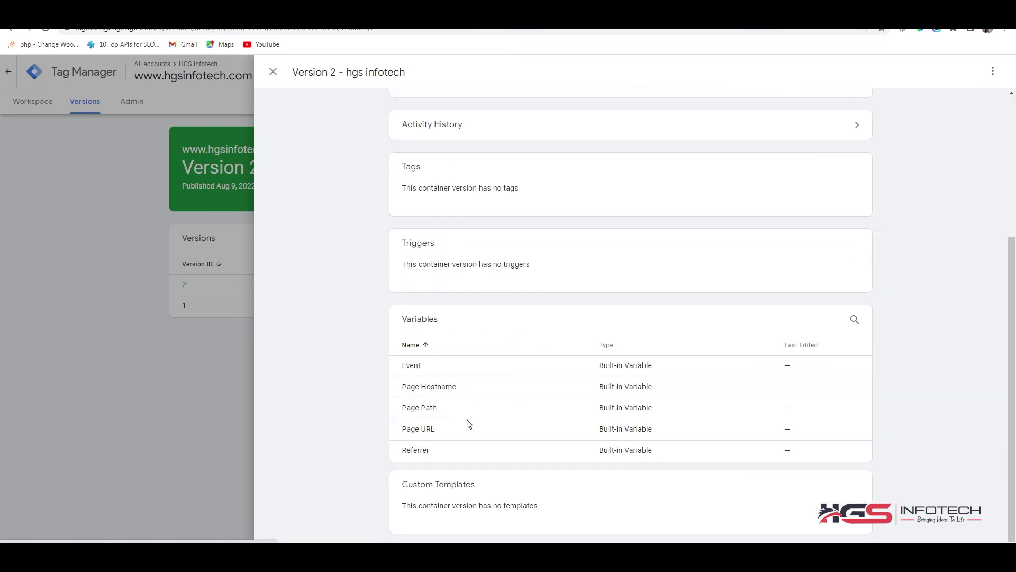
scroll(465, 422, "up", 4)
left_click(274, 72)
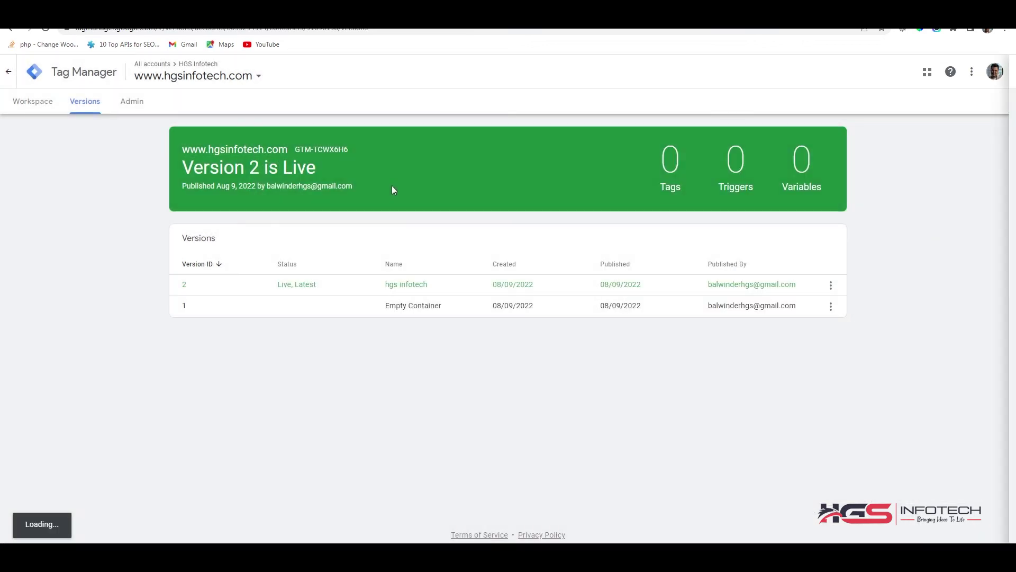
Return to the workspace overview and start a new tag named "Google Analytics".
left_click(46, 104)
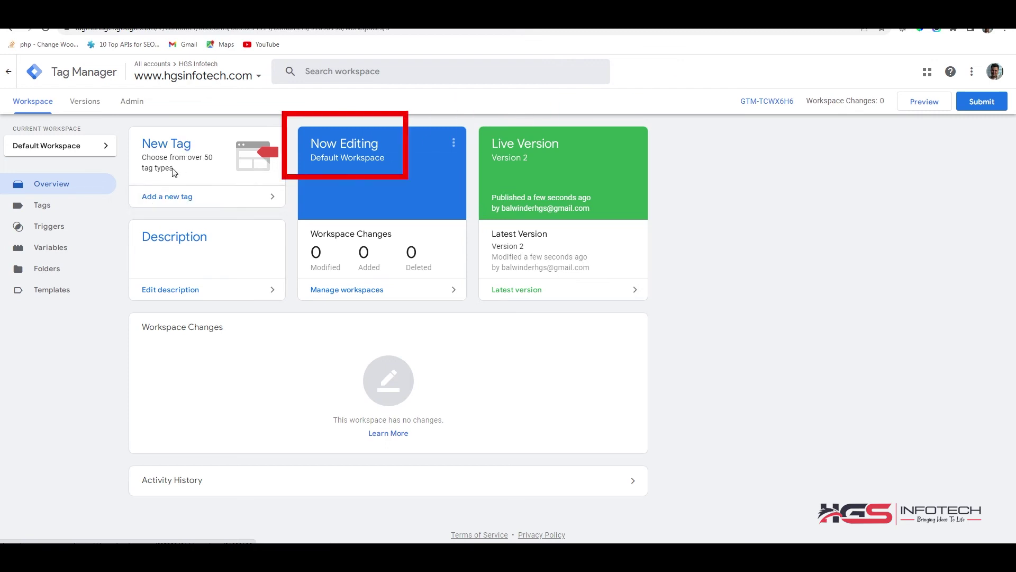
left_click(206, 204)
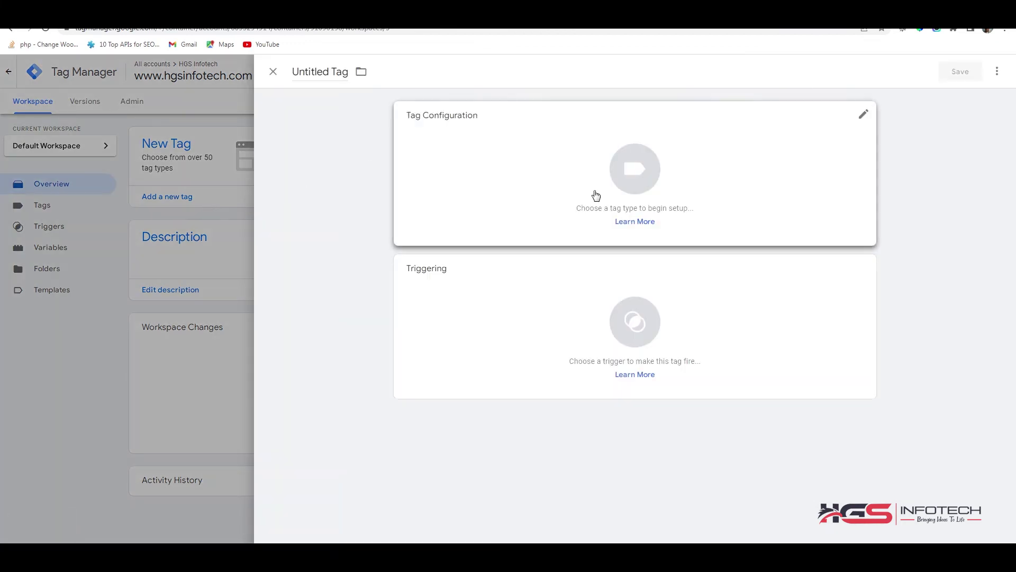
left_click(349, 71)
type("Google Analy")
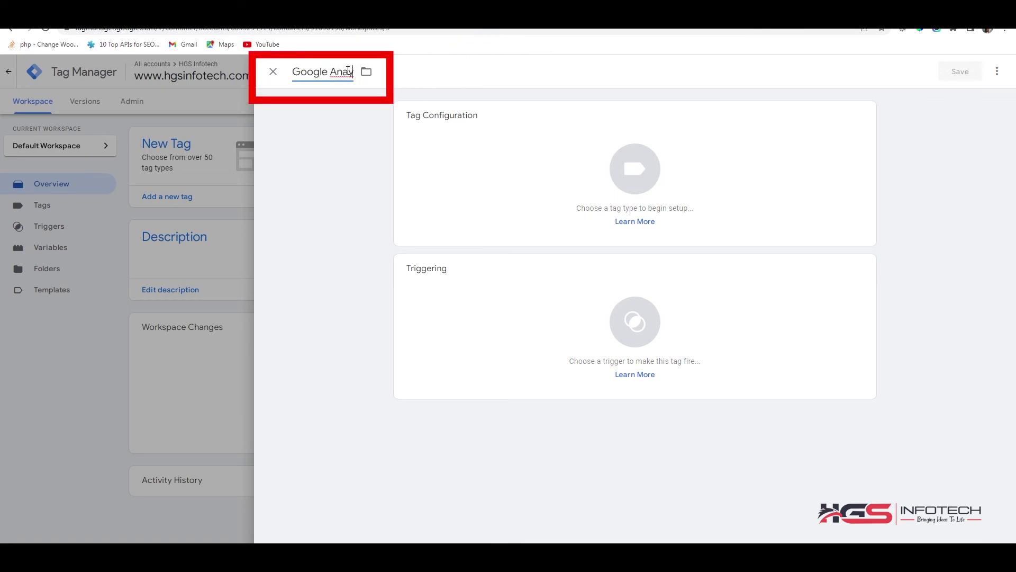
type("tics")
left_click(568, 163)
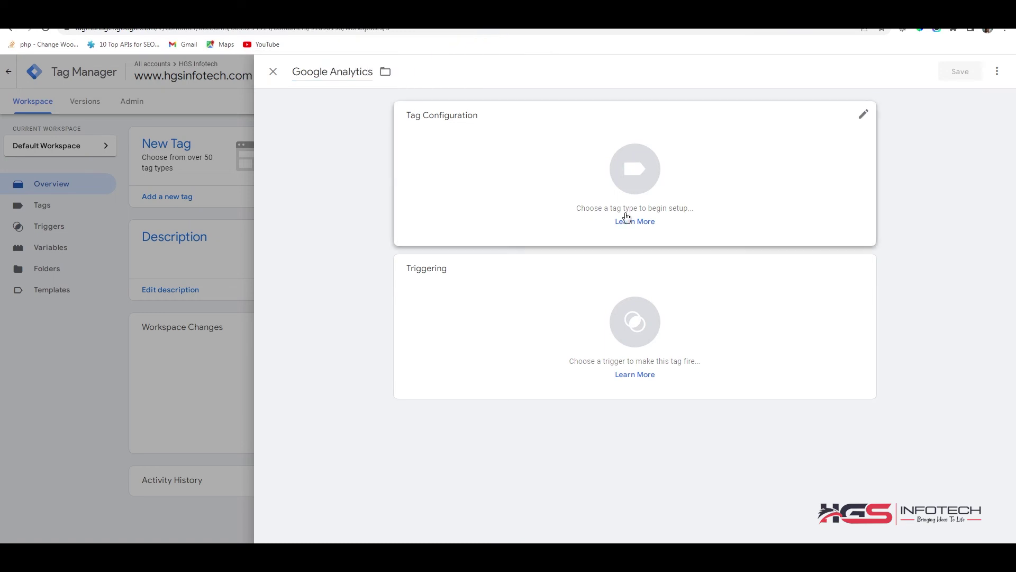
Configure the tag as Google Analytics: Universal Analytics with the track type Page View.
left_click(863, 114)
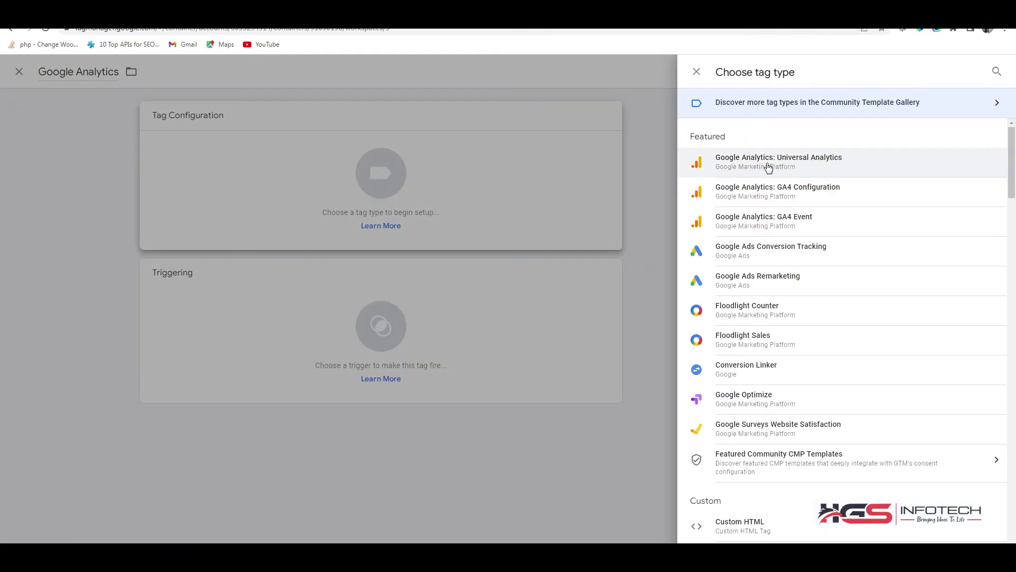
left_click(769, 167)
left_click(486, 236)
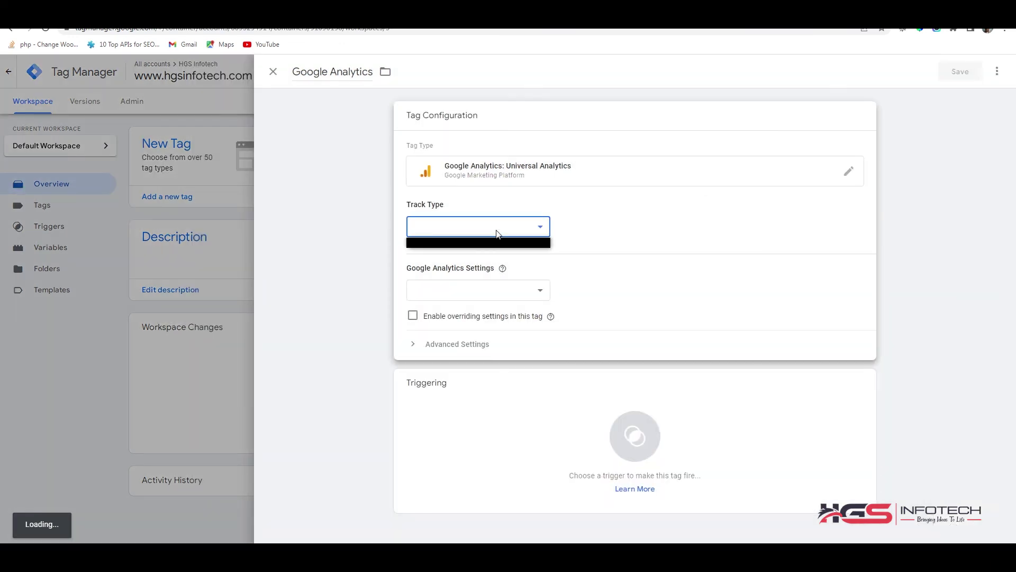
left_click(538, 228)
left_click(505, 243)
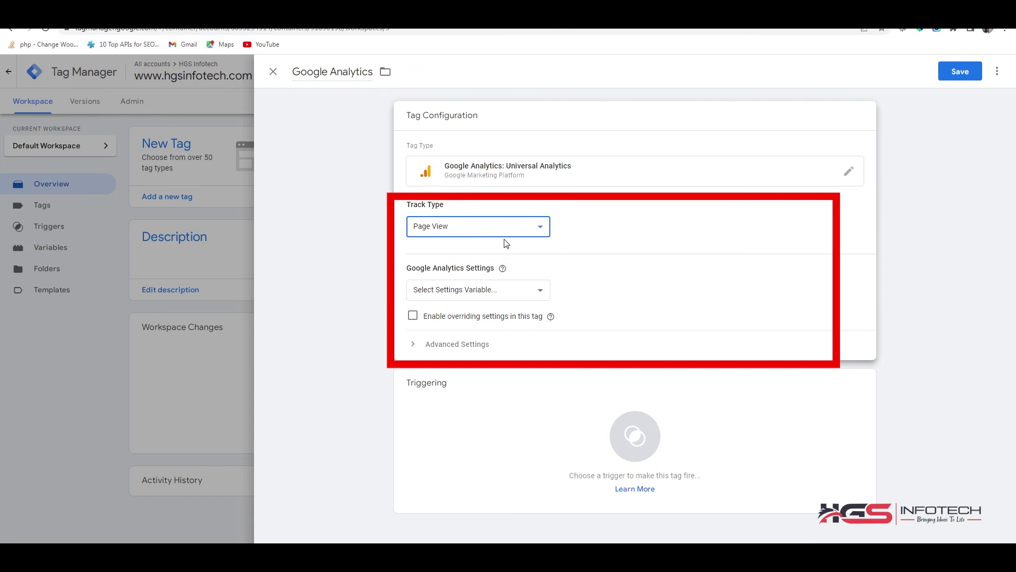
Start a new settings variable for the tag's Google Analytics Settings and open its configuration for editing.
left_click(524, 291)
left_click(469, 329)
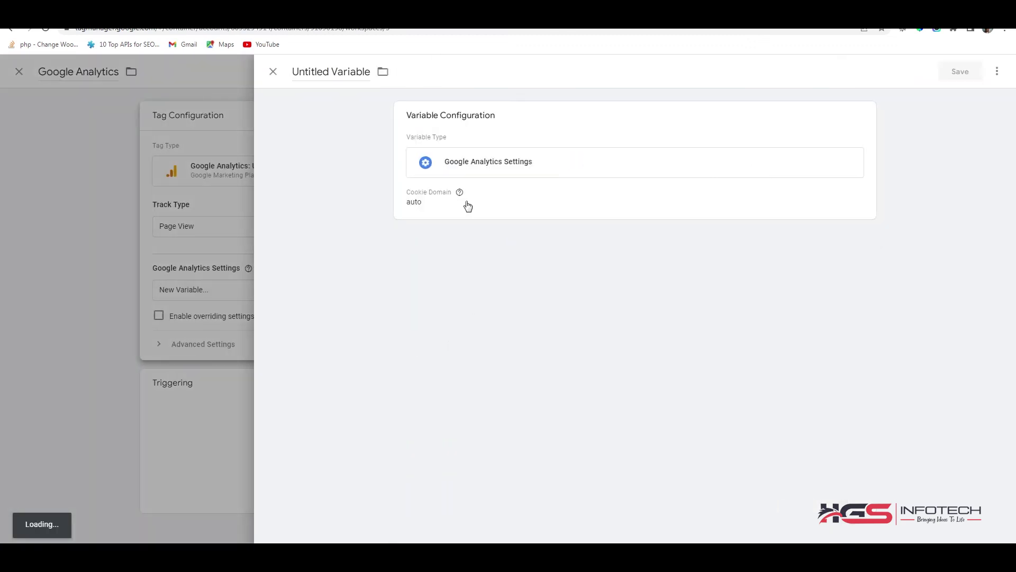
left_click(637, 164)
left_click(418, 222)
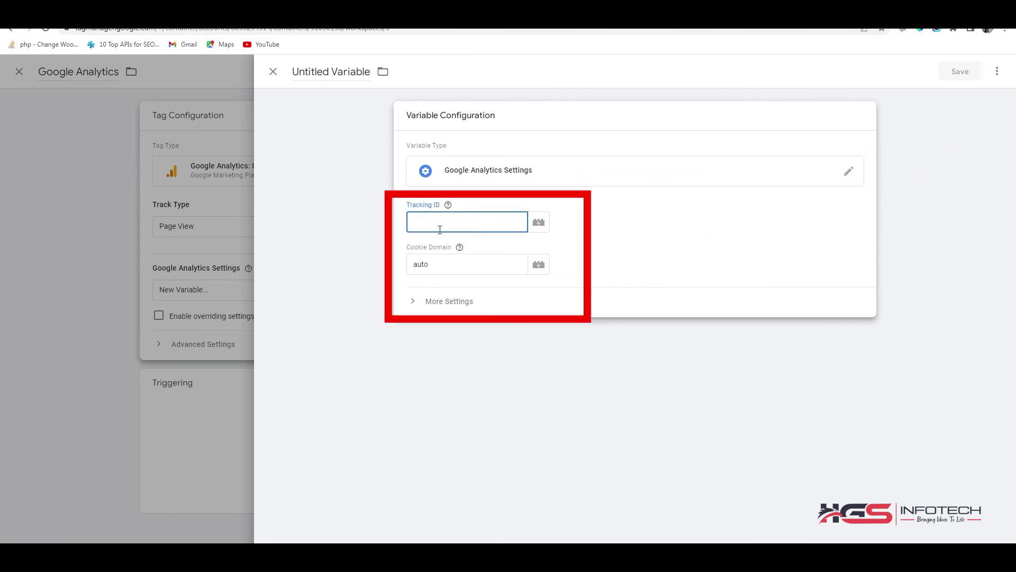
Copy the website's tracking ID from the Google Analytics property and enter it as the new variable's Tracking ID.
left_click(449, 206)
left_click_drag(431, 202, 406, 206)
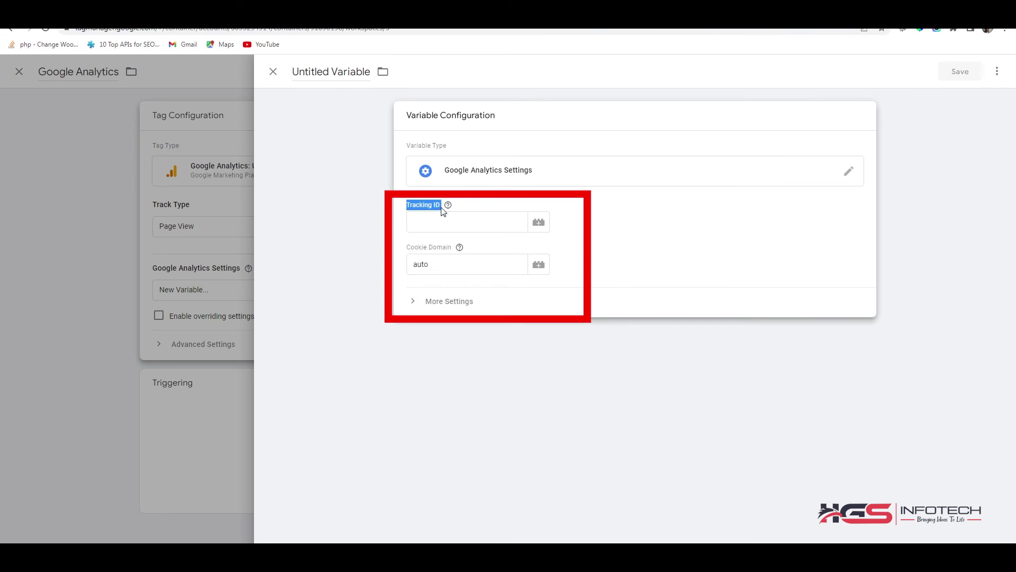
left_click(484, 206)
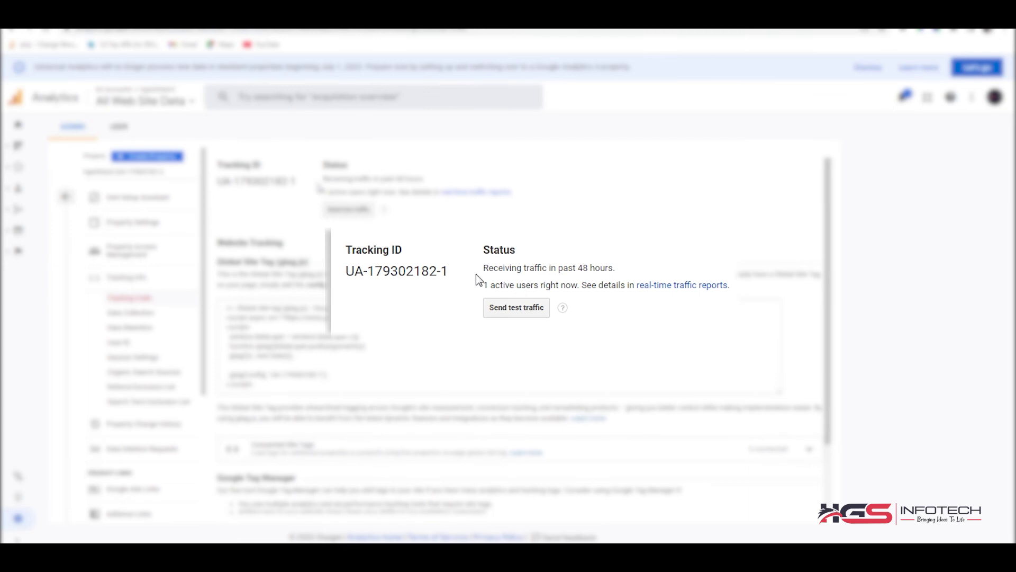
left_click_drag(298, 184, 214, 182)
left_click(252, 182)
triple_click(252, 182)
key("ctrl+c")
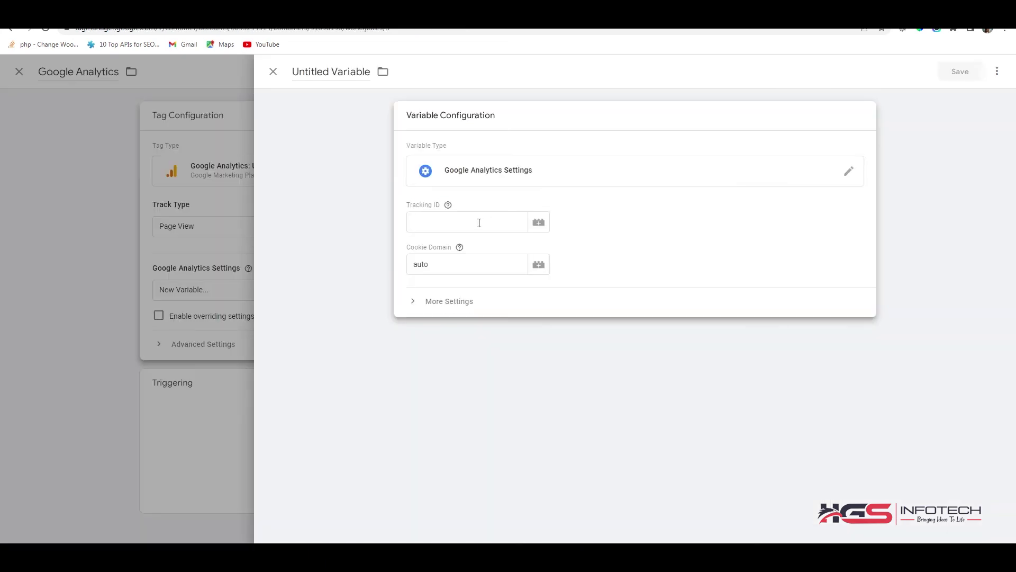
left_click(476, 221)
key("ctrl+v")
Keep the Cookie Domain on auto and save the variable under the name "Google Analytics Settings".
left_click(496, 262)
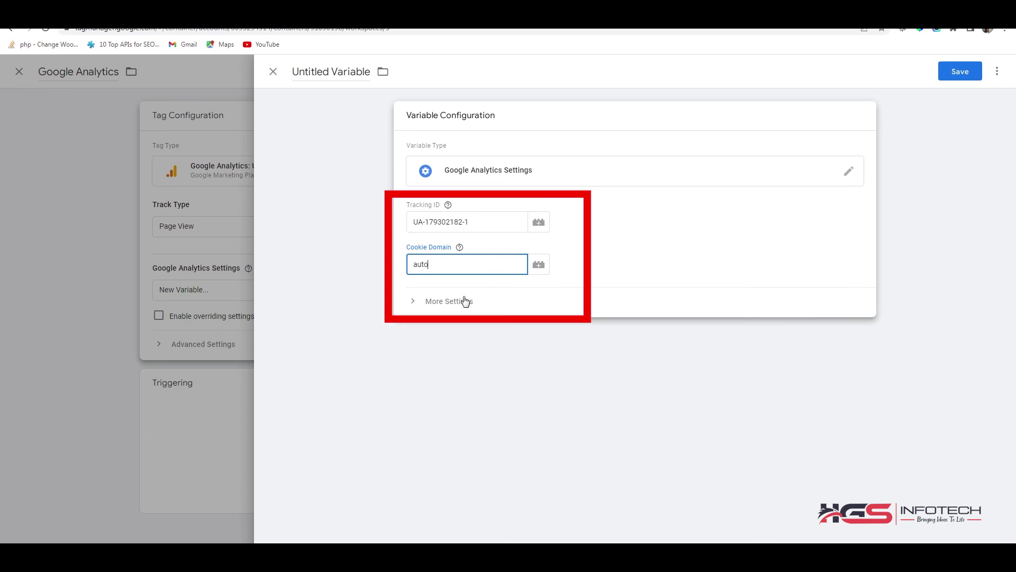
left_click(666, 234)
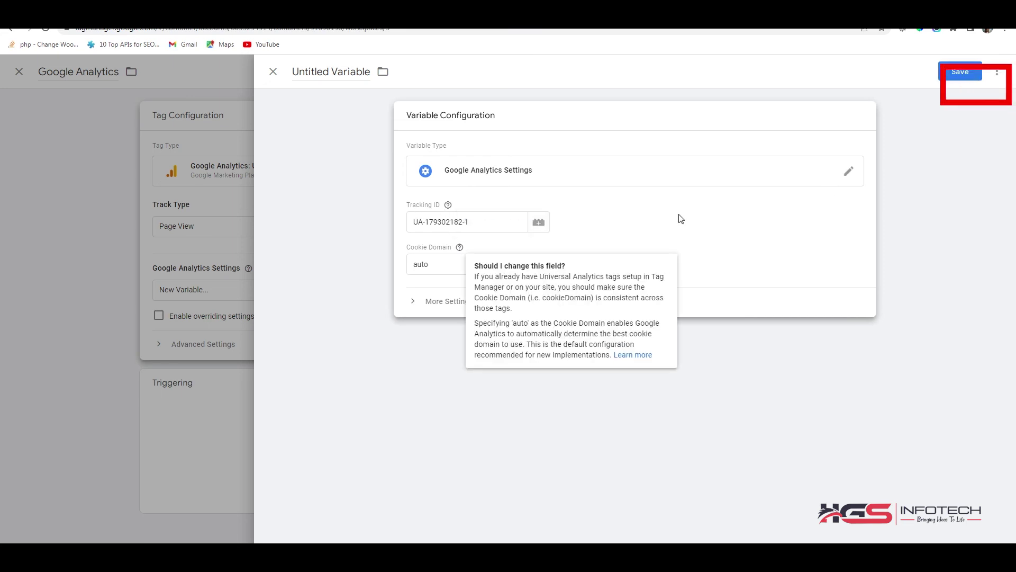
left_click(955, 73)
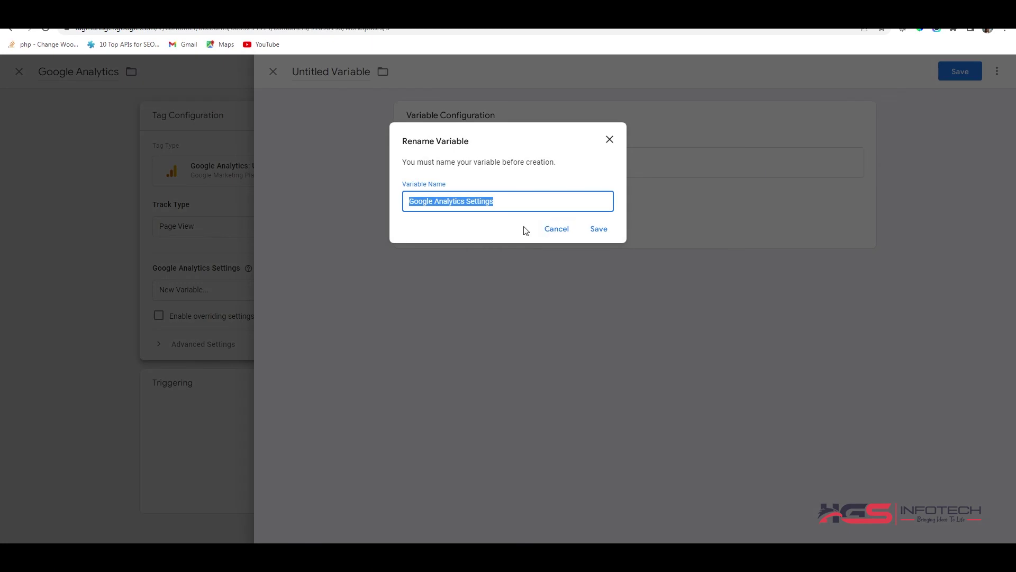
left_click(598, 229)
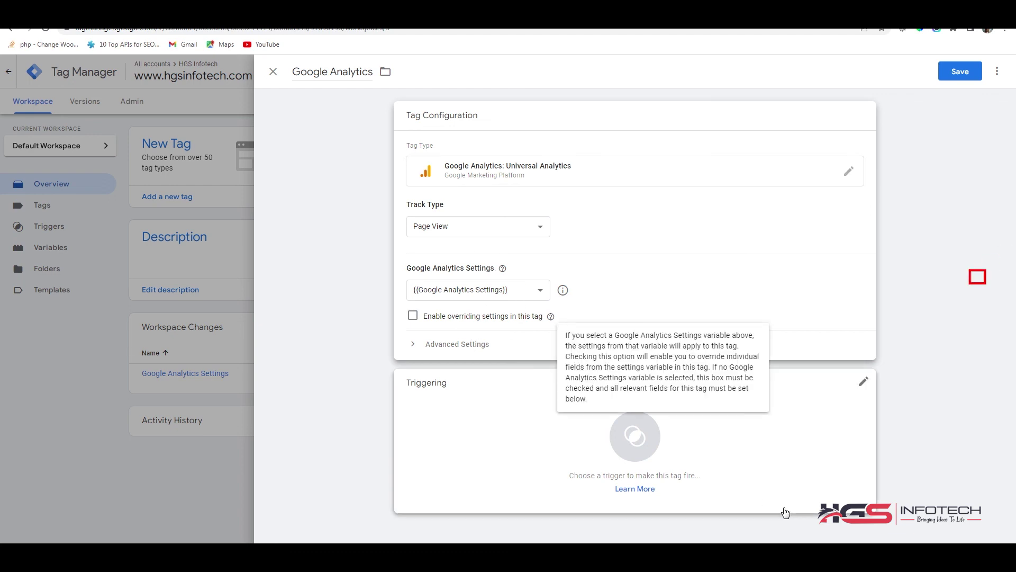
Check the triggers available for the Google Analytics tag without choosing one, and close the tag, discarding its unsaved changes.
left_click(863, 384)
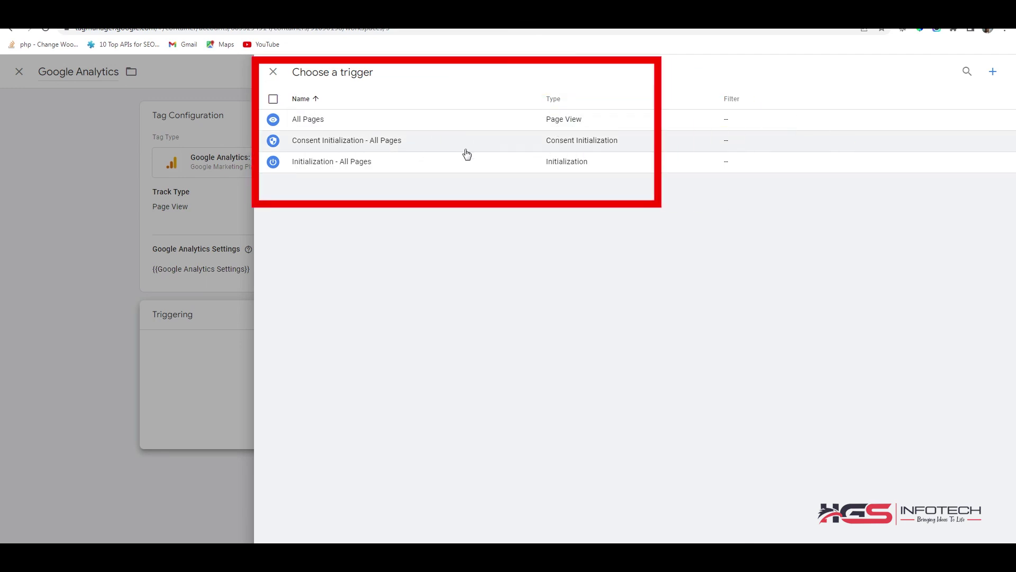
left_click(273, 71)
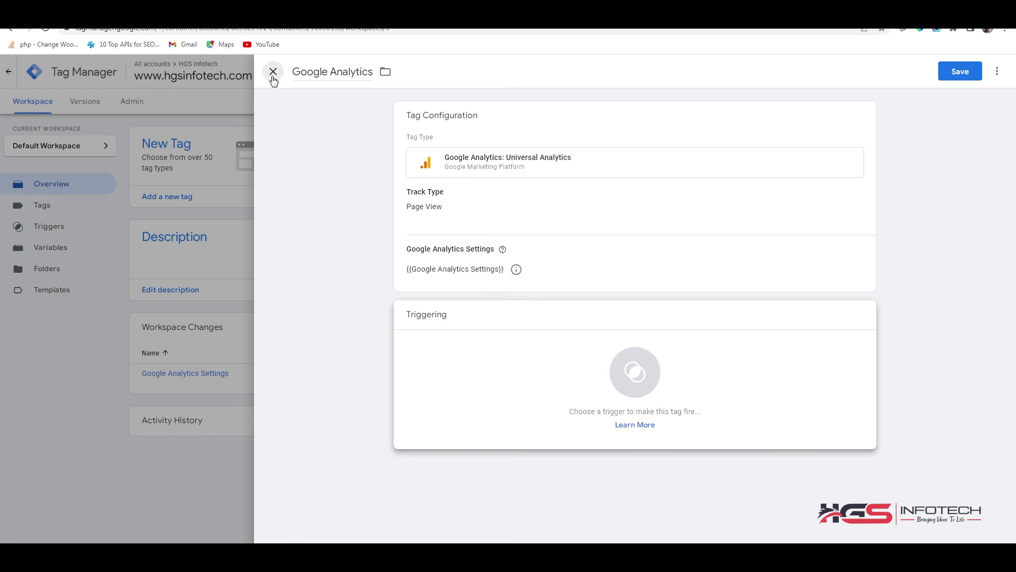
left_click(273, 73)
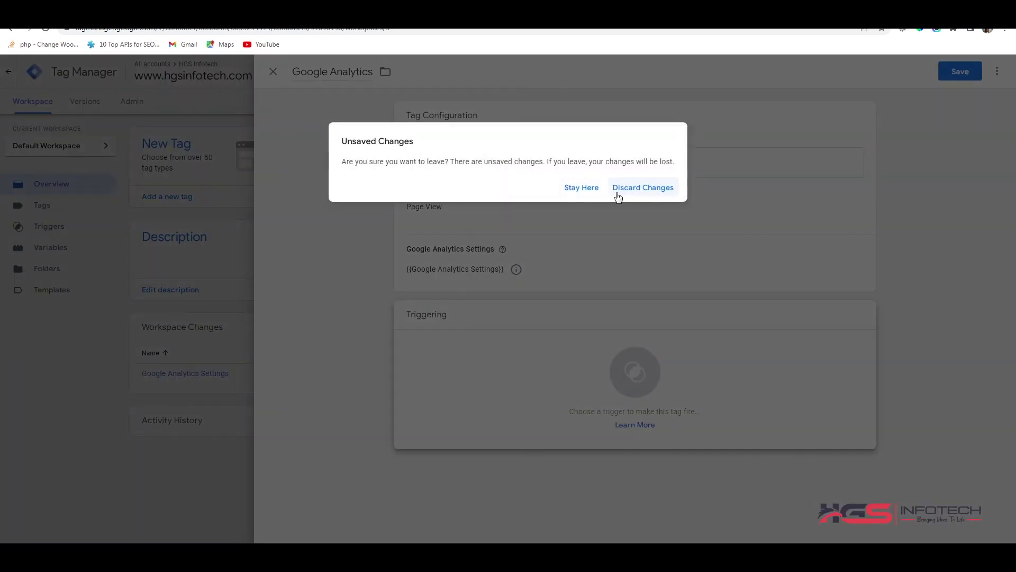
left_click(636, 194)
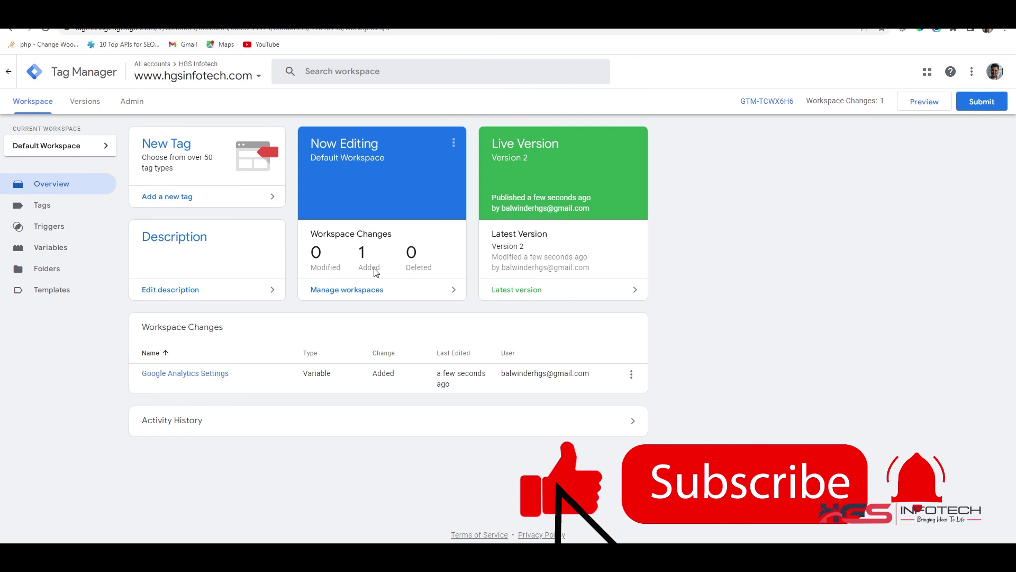
Go to the container's versions and review the summary of version 2, "hgs infotech".
left_click(85, 101)
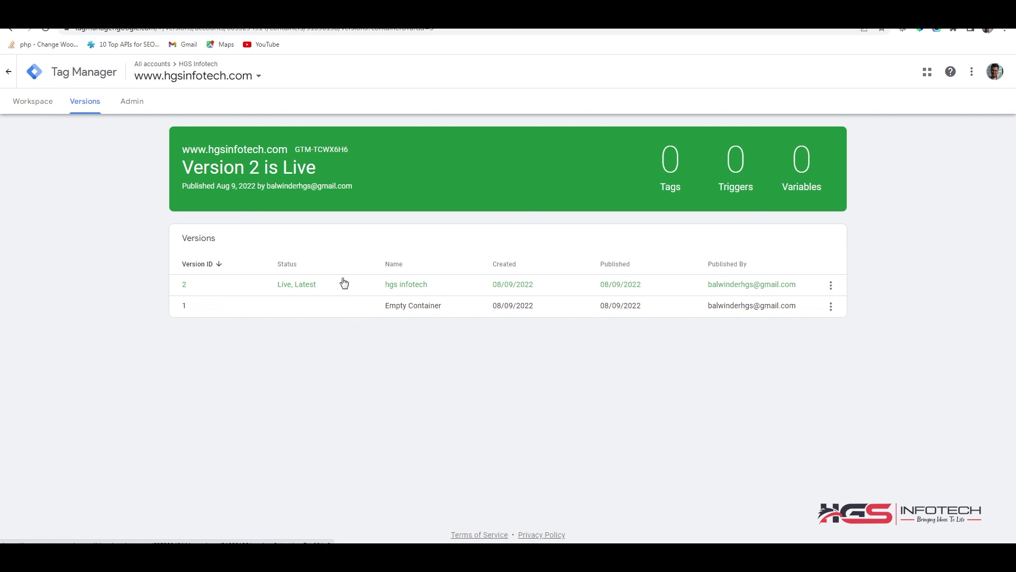
left_click(400, 289)
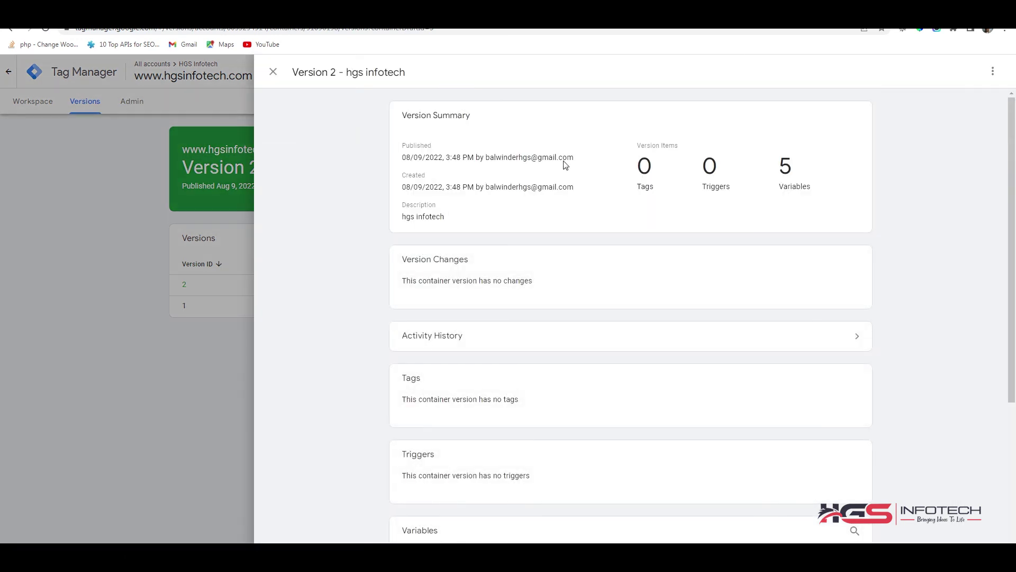
left_click(272, 73)
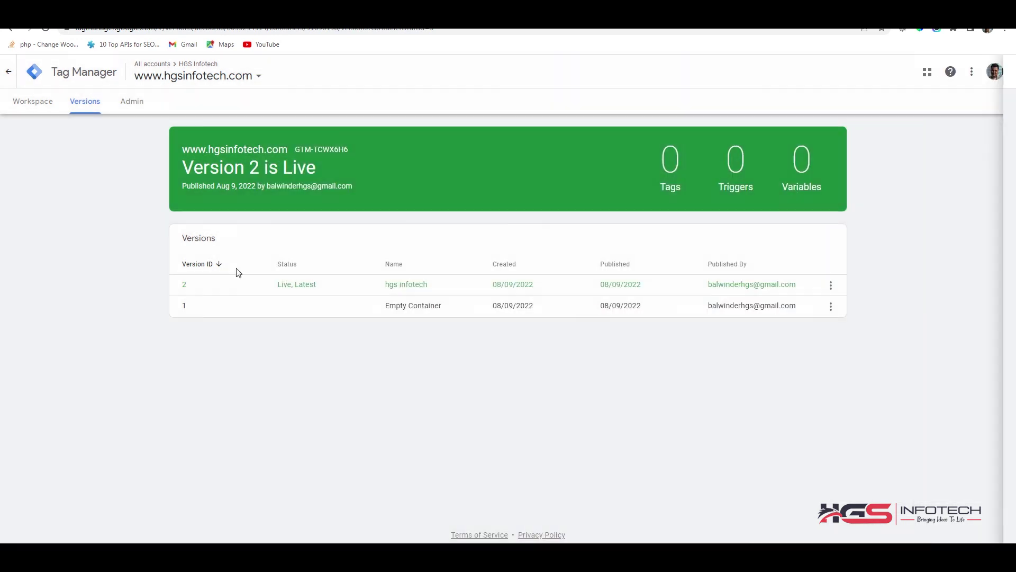
Review the summary, tags, triggers and variables of version 1, "Empty Container", and close it.
left_click(409, 308)
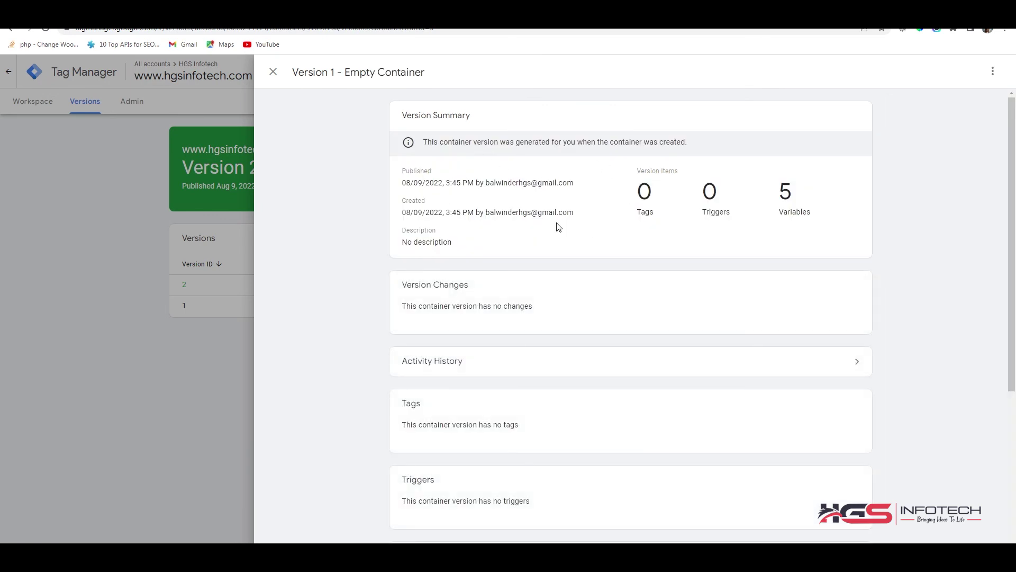
scroll(556, 226, "down", 5)
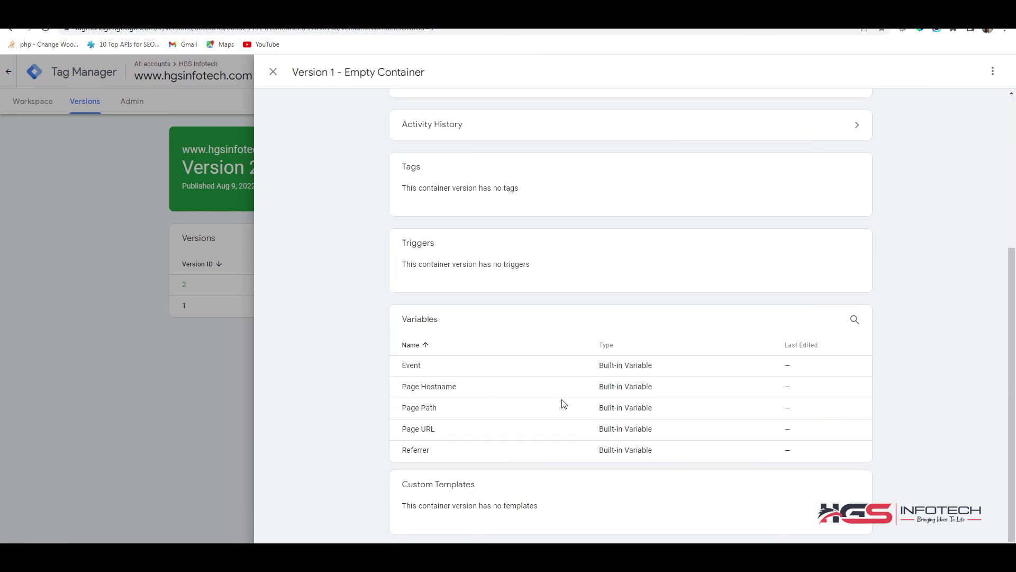
scroll(481, 288, "up", 1)
scroll(481, 288, "up", 3)
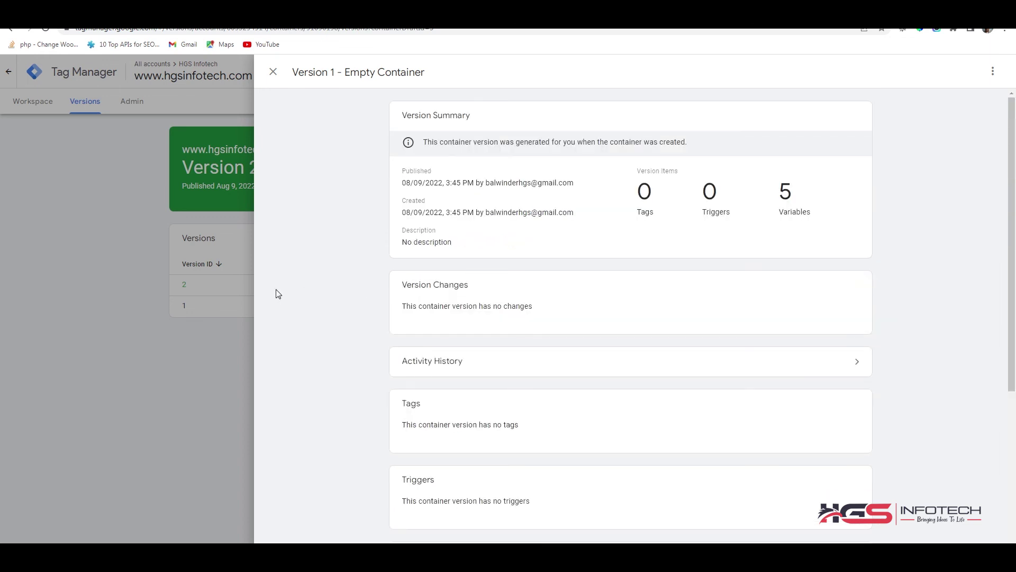
left_click(177, 363)
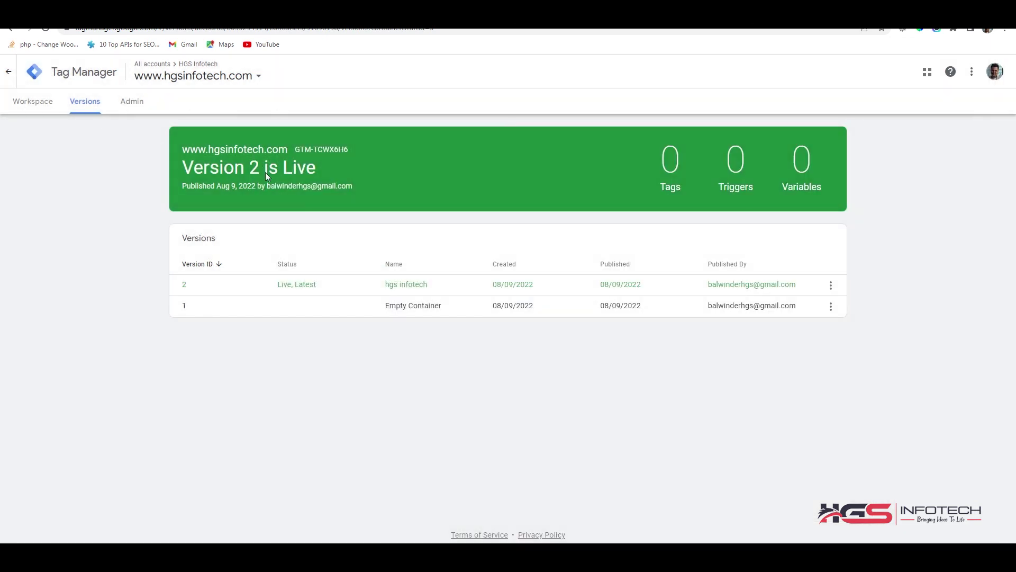
left_click_drag(358, 172, 156, 178)
left_click(385, 164)
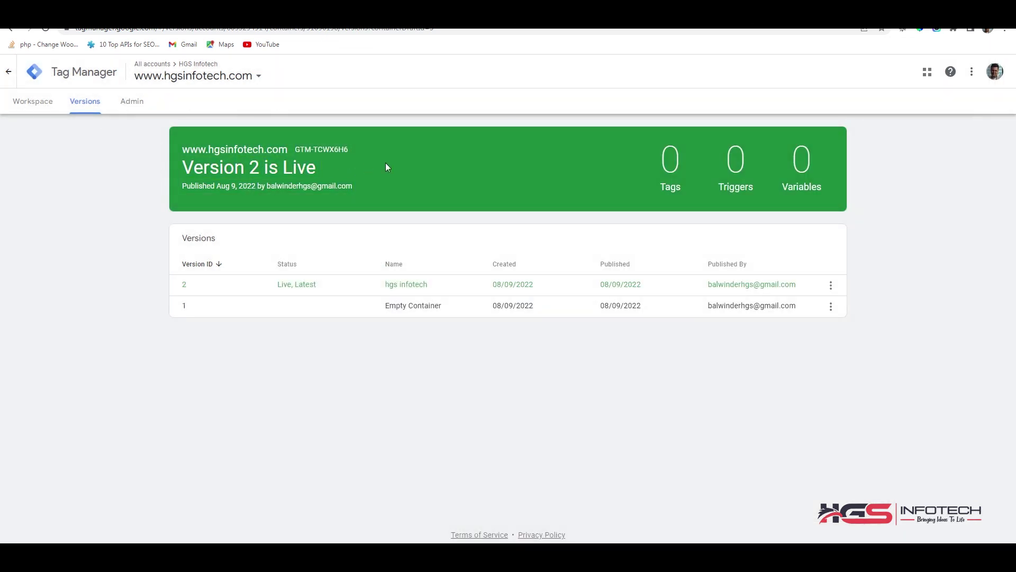
left_click_drag(368, 157, 219, 165)
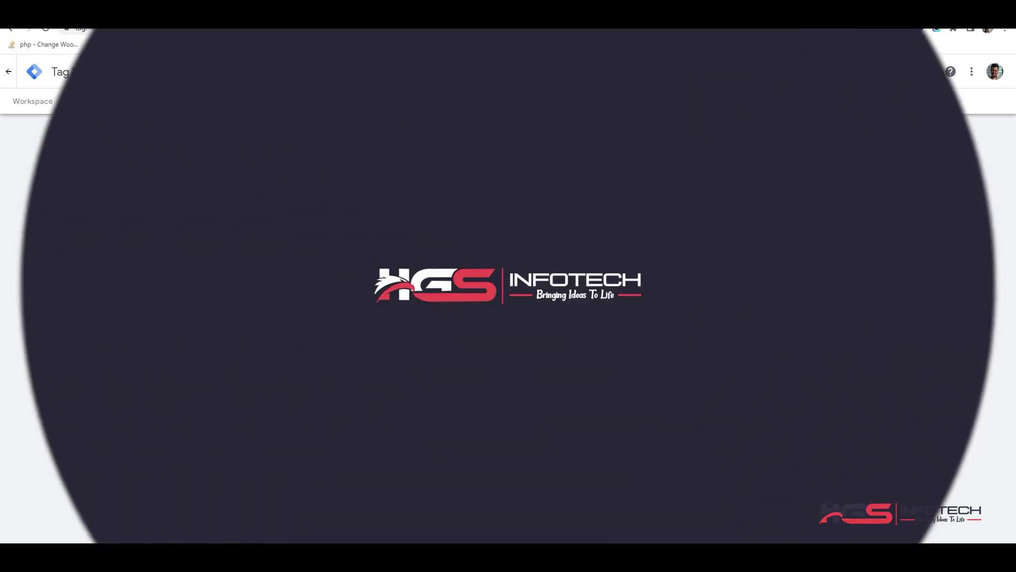